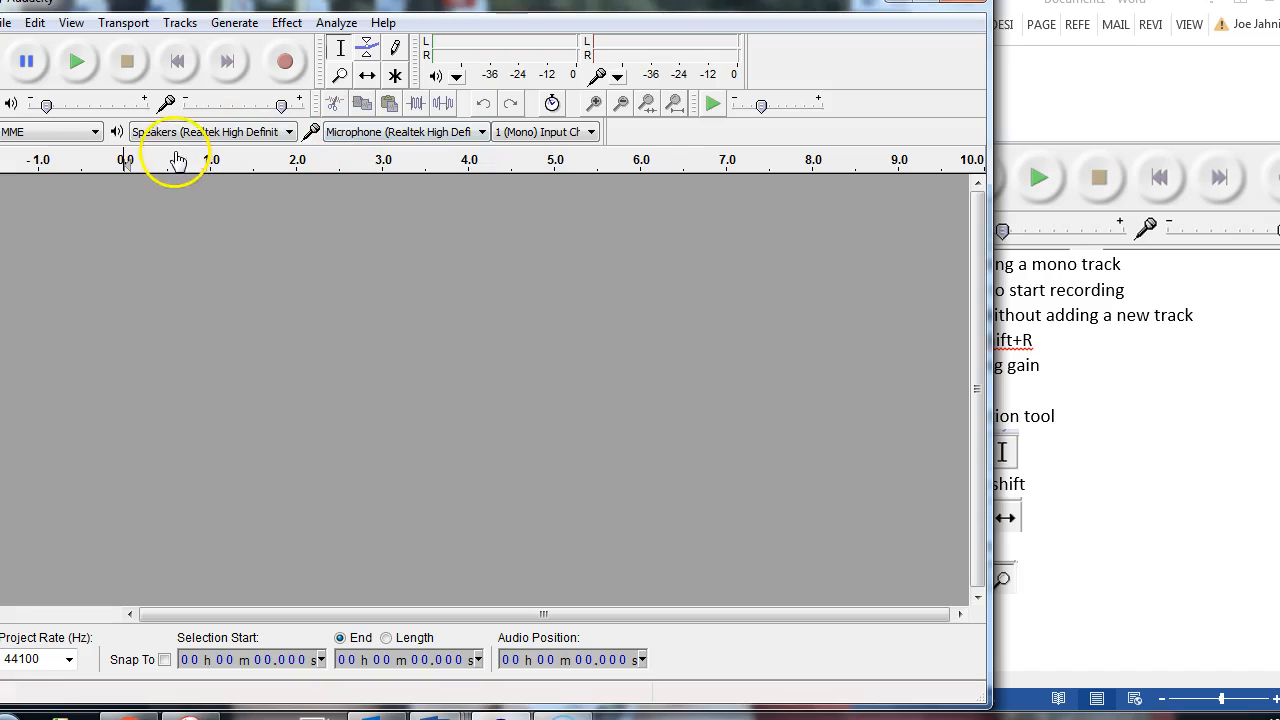
{"action": "left_click", "coordinate": [125, 23]}
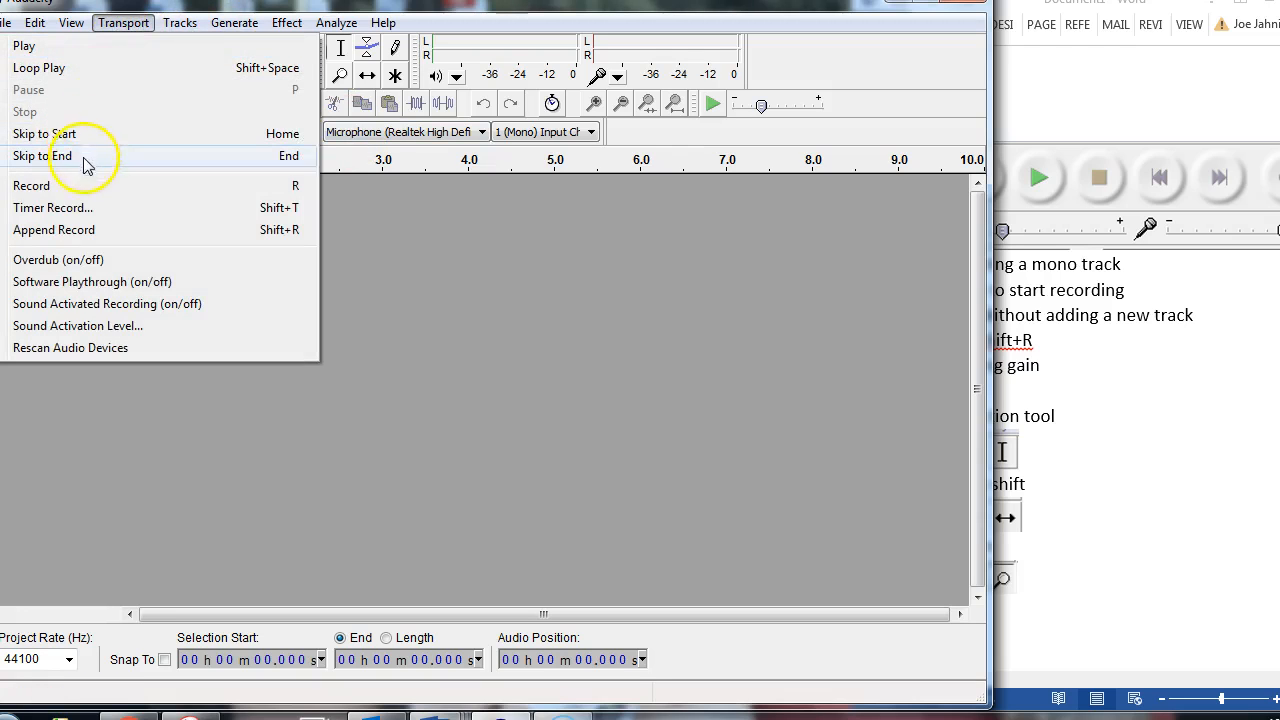
{"action": "left_click", "coordinate": [366, 262]}
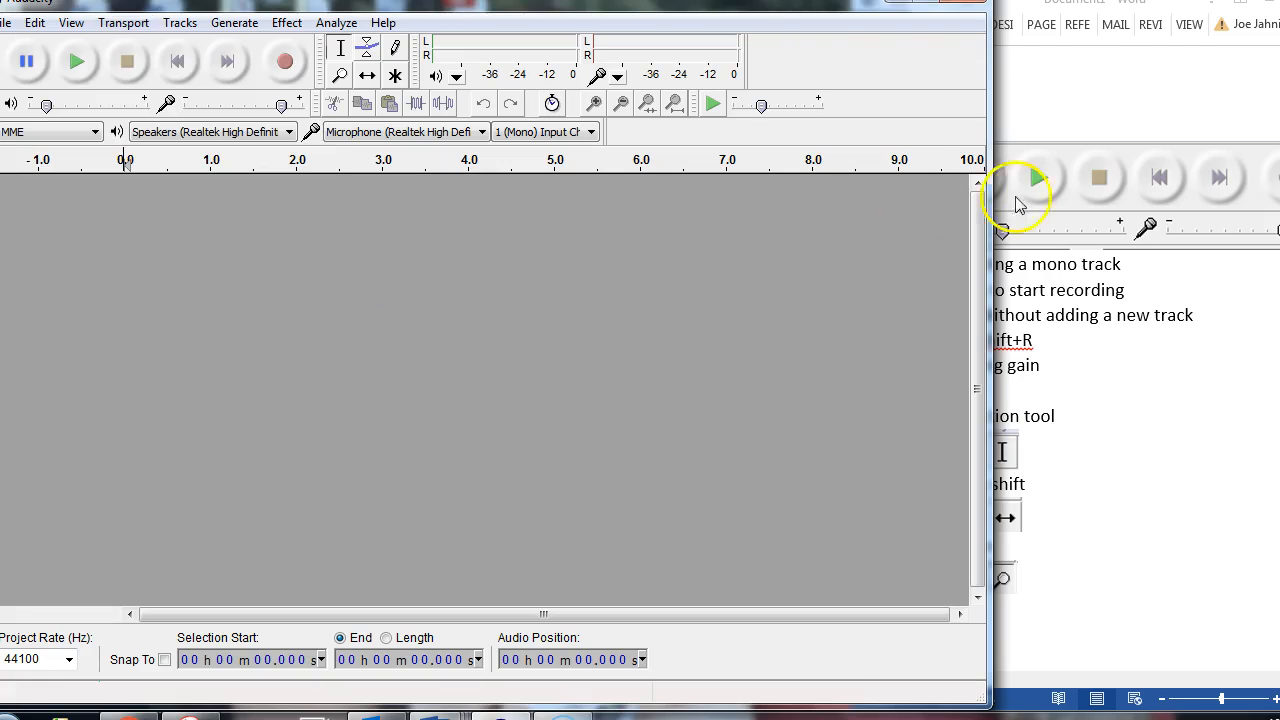
Step: Switch to the Word outline and label the transport controls picture with a line above it reading Pause, play, stop, back, forward, RECORD
{"action": "left_click", "coordinate": [1115, 178]}
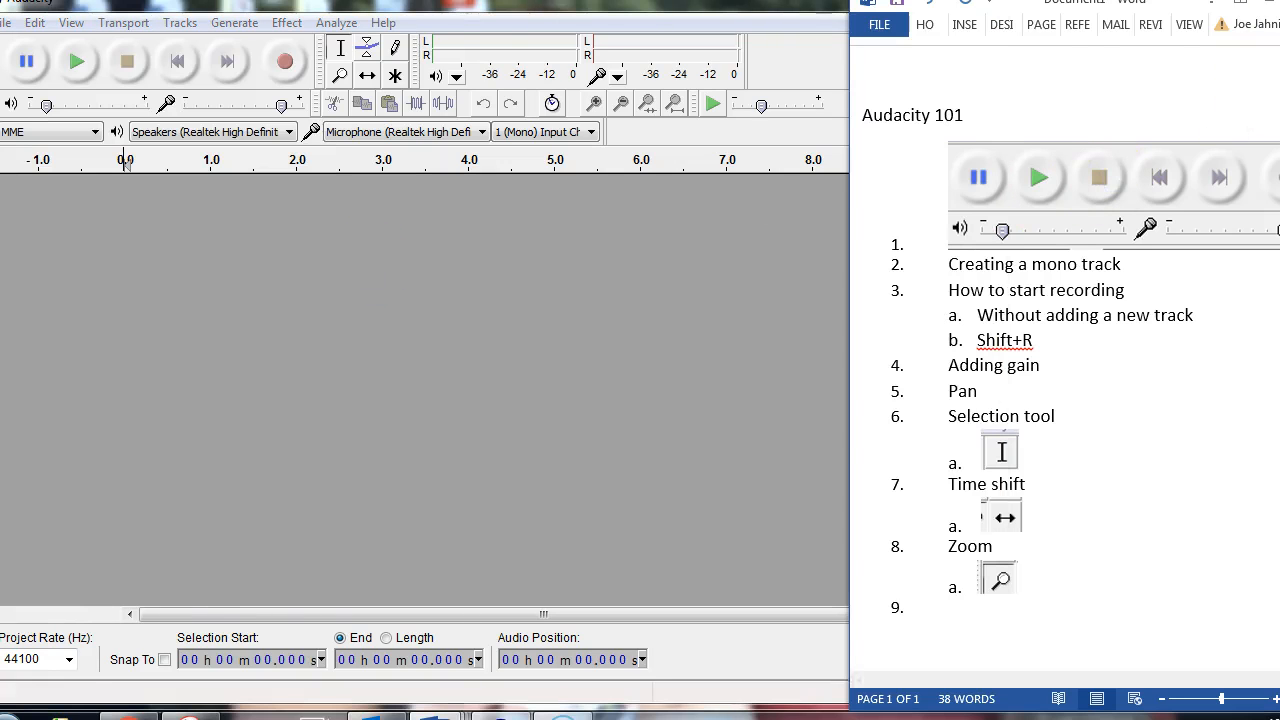
{"action": "left_click", "coordinate": [1279, 2]}
{"action": "left_click", "coordinate": [680, 120]}
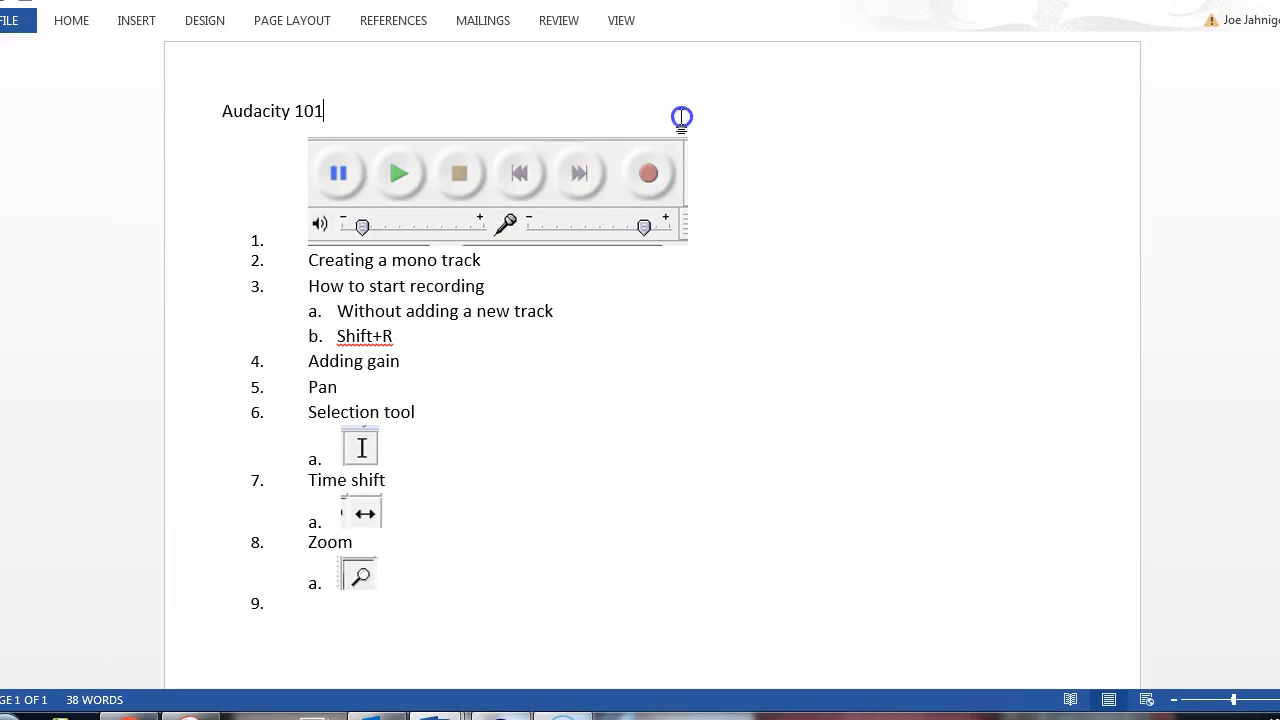
{"action": "left_click", "coordinate": [299, 201]}
{"action": "key", "text": "Return"}
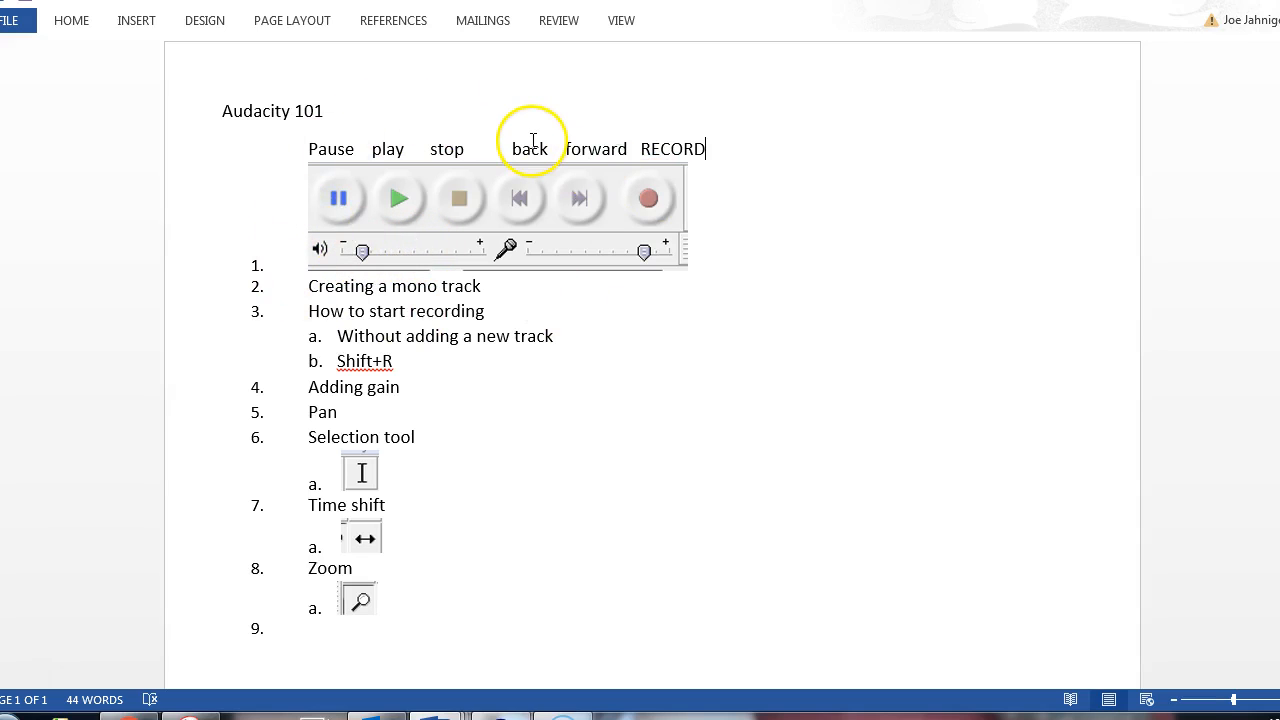
{"action": "key", "text": "End"}
{"action": "key", "text": "super+Right"}
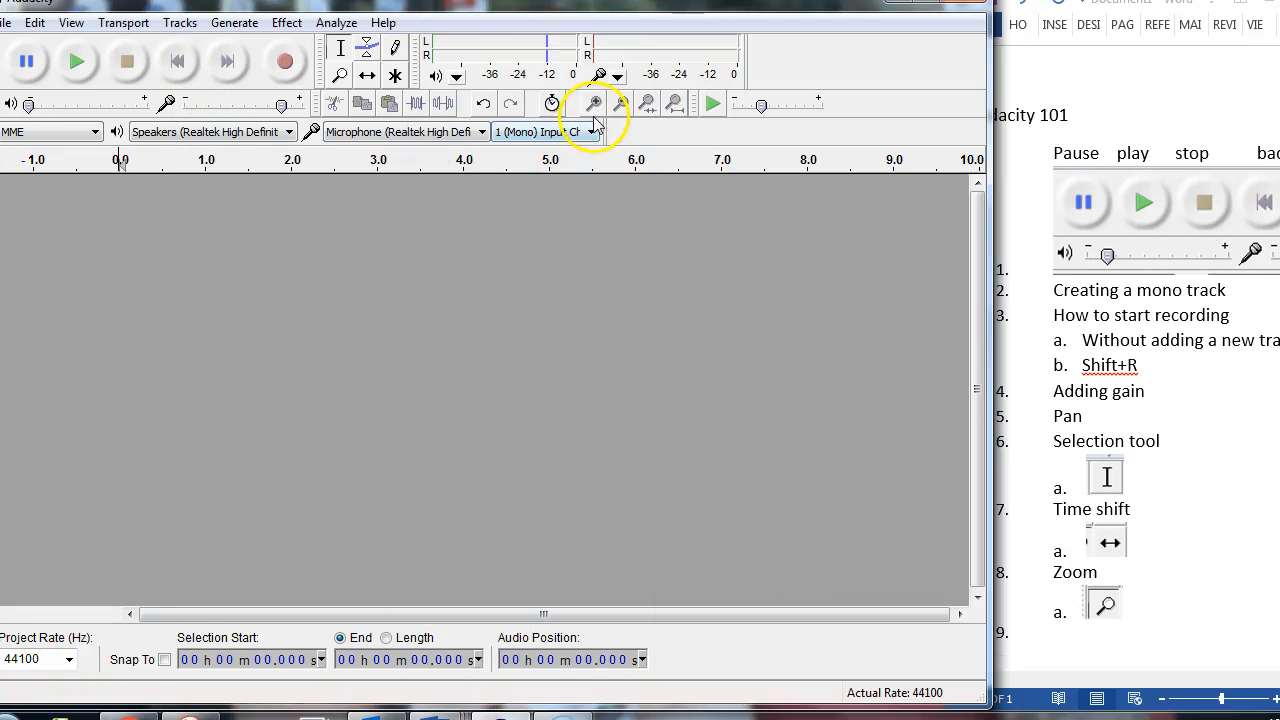
Step: Switch to Audacity, keep the recording input on 1 (Mono) Input Channel, and add a new mono audio track
{"action": "left_click", "coordinate": [591, 131]}
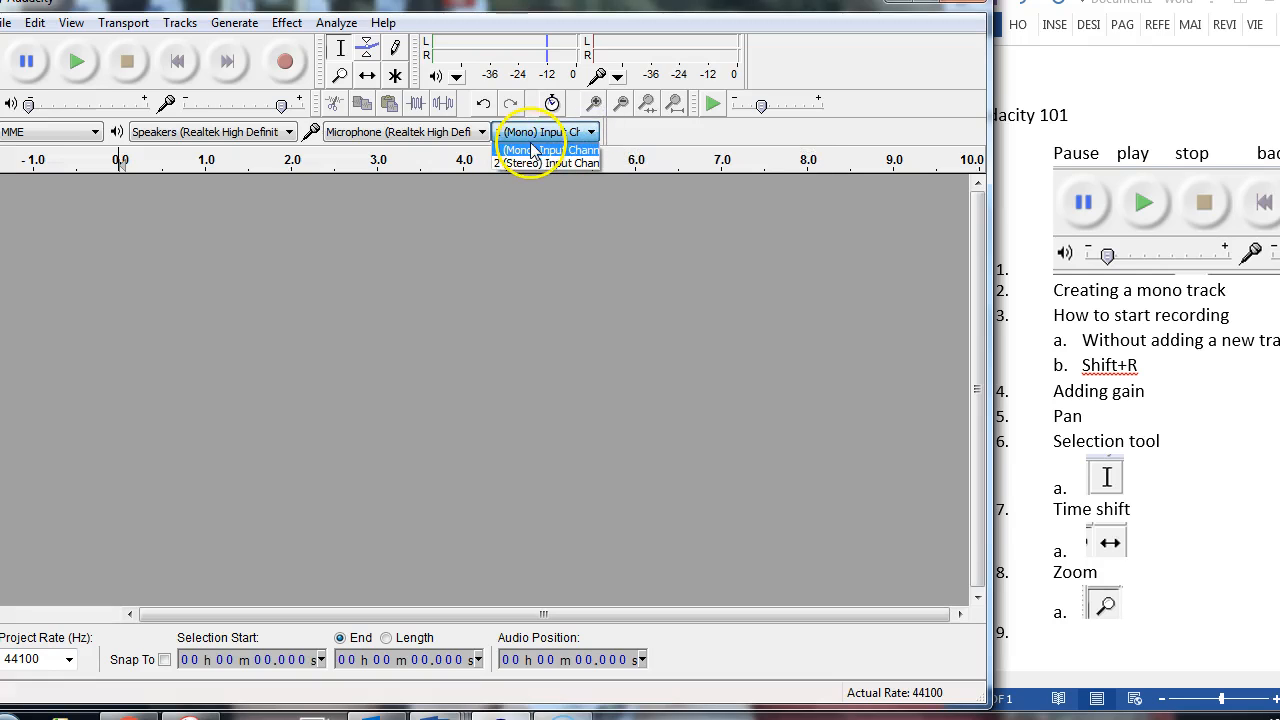
{"action": "left_click", "coordinate": [590, 134]}
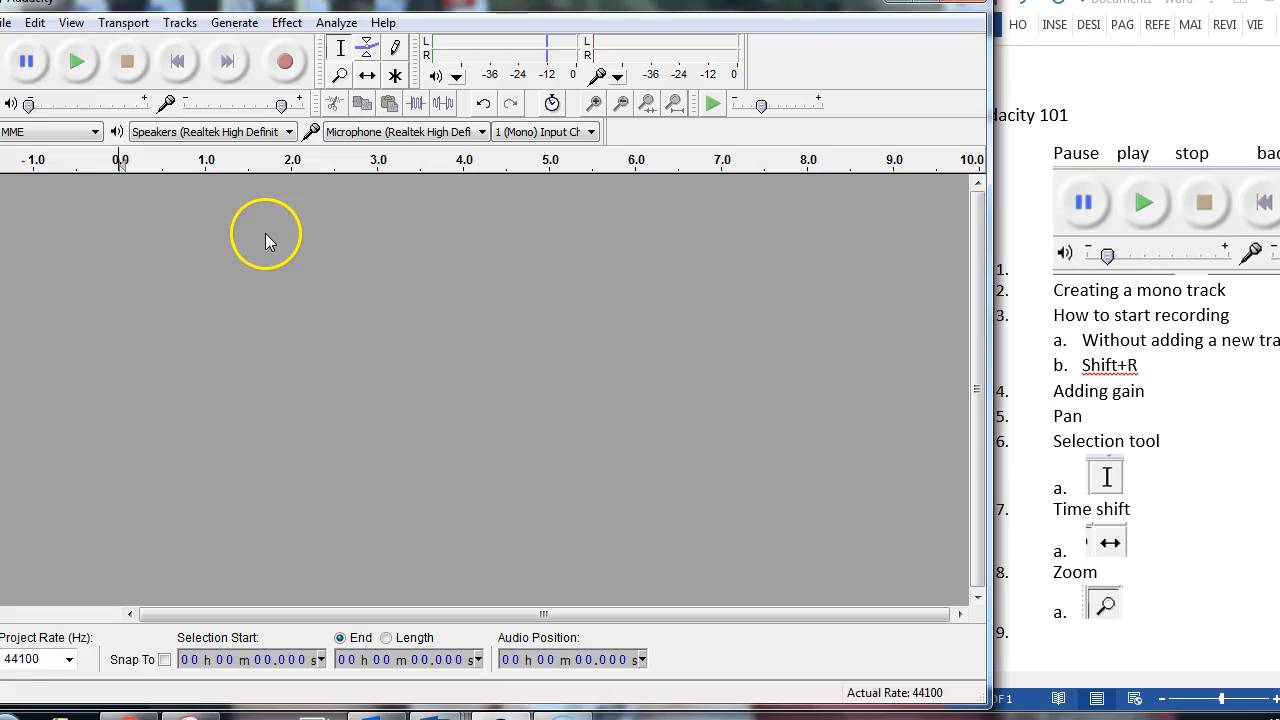
{"action": "left_click", "coordinate": [172, 30]}
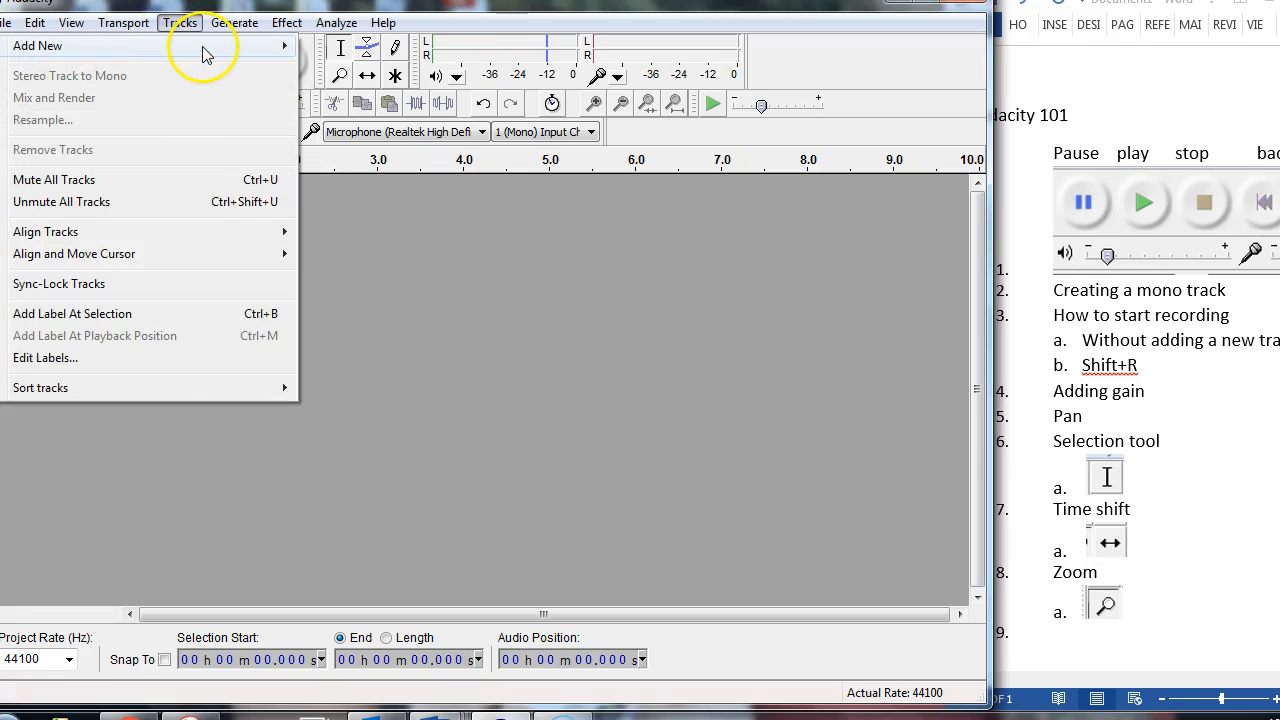
{"action": "mouse_move", "coordinate": [203, 52]}
{"action": "left_click", "coordinate": [378, 47]}
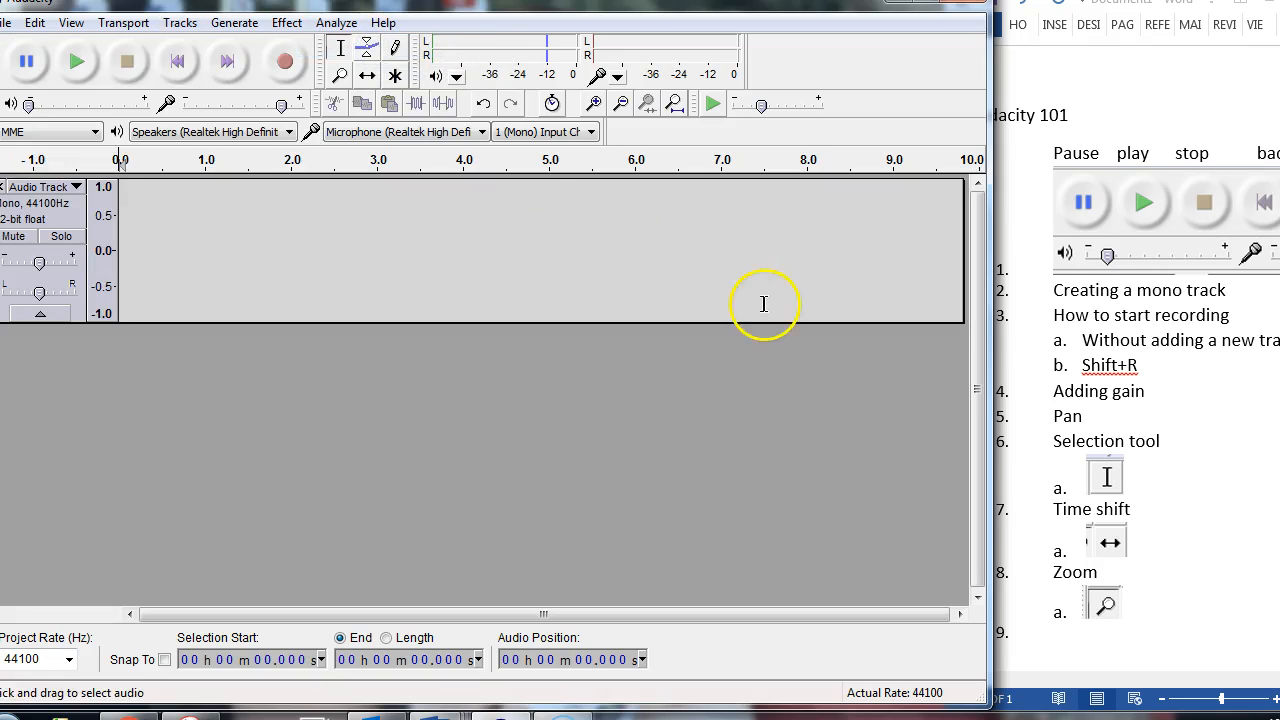
Step: Highlight the Shift+R note under "How to start recording" in the Word outline
{"action": "left_click", "coordinate": [1157, 375]}
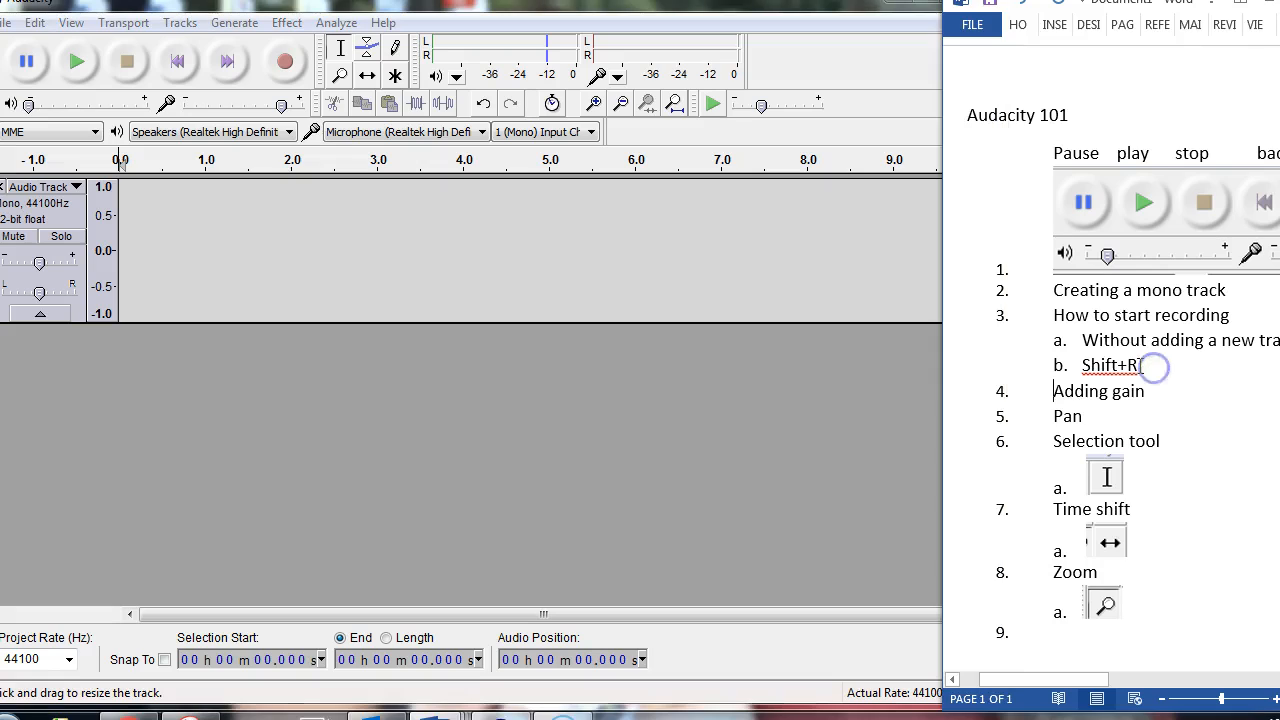
{"action": "left_click_drag", "start_coordinate": [1154, 366], "coordinate": [1085, 369]}
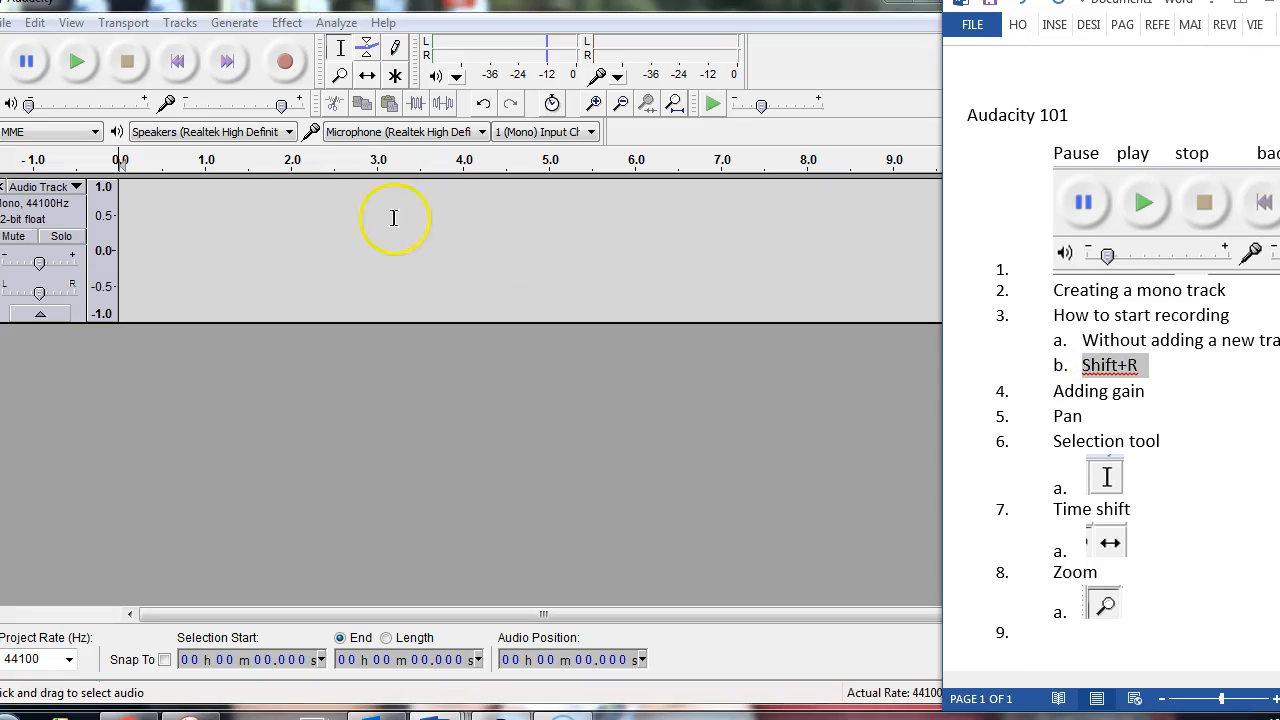
Step: In Audacity, record two short test takes onto separate new tracks from 1.149 s using standard Record, and delete both extra tracks
{"action": "left_click", "coordinate": [216, 215]}
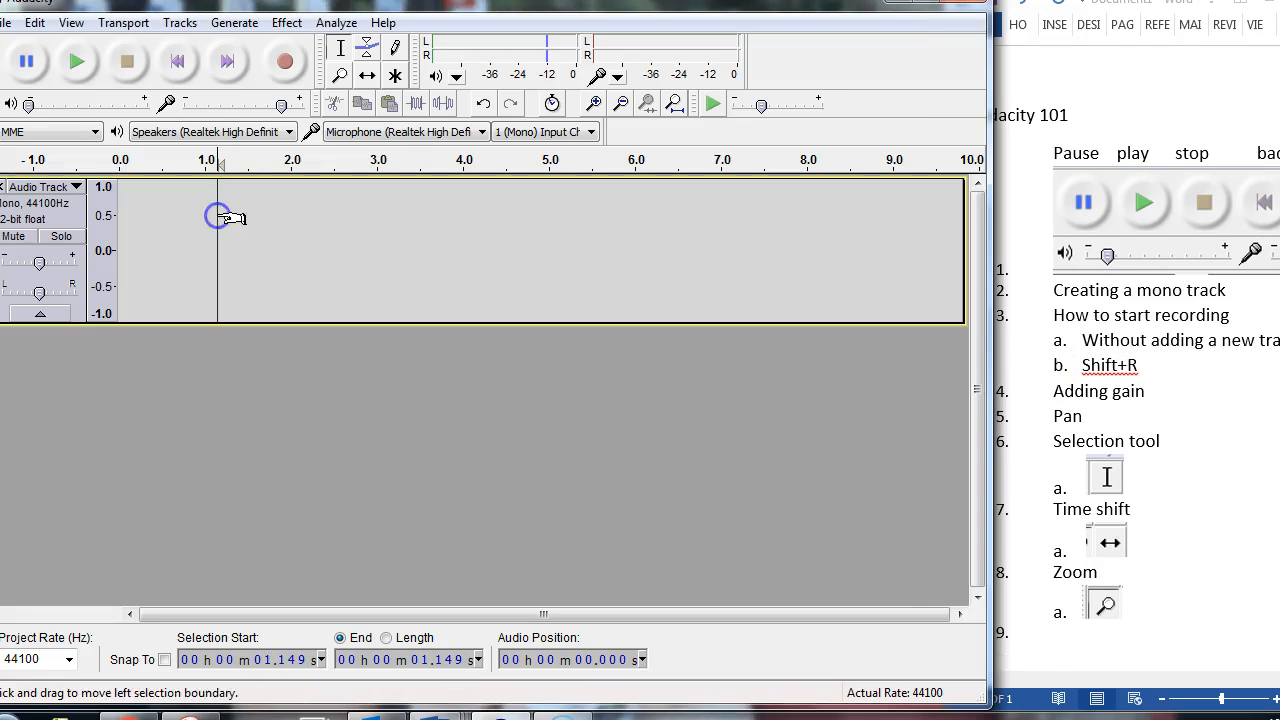
{"action": "left_click", "coordinate": [287, 66]}
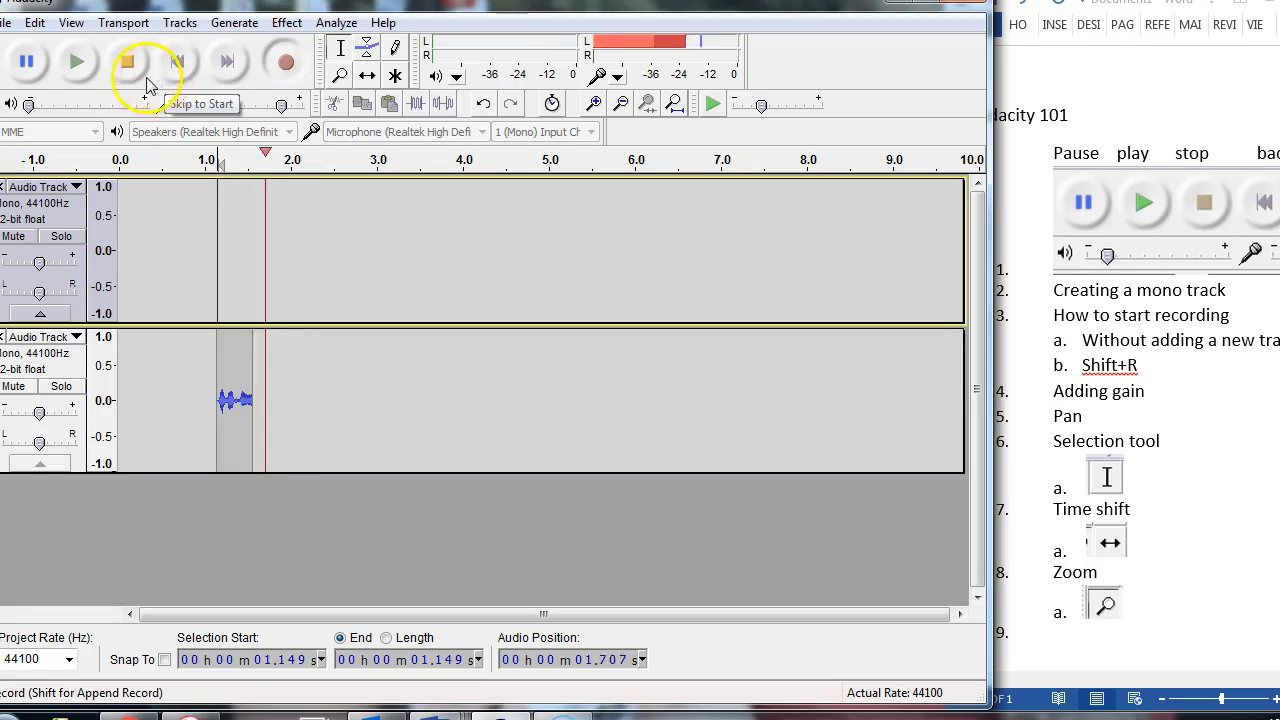
{"action": "left_click", "coordinate": [127, 62]}
{"action": "left_click", "coordinate": [287, 62]}
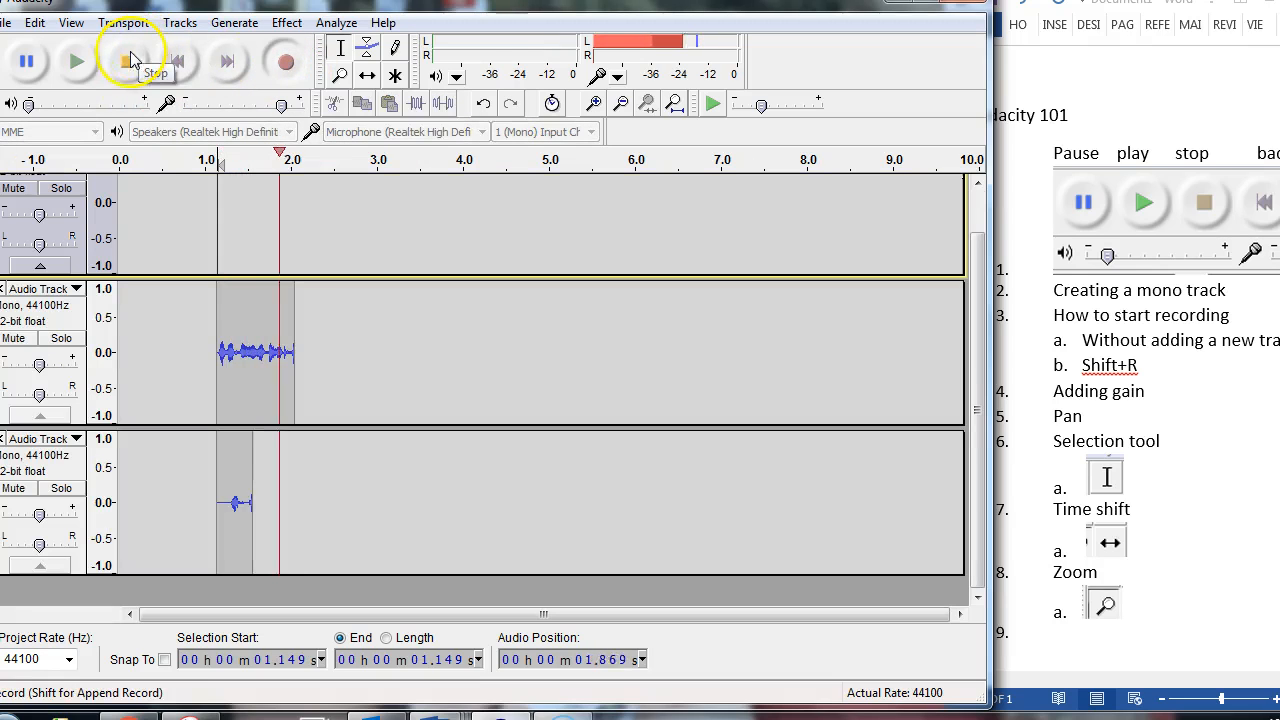
{"action": "left_click", "coordinate": [127, 62]}
{"action": "left_click", "coordinate": [3, 438]}
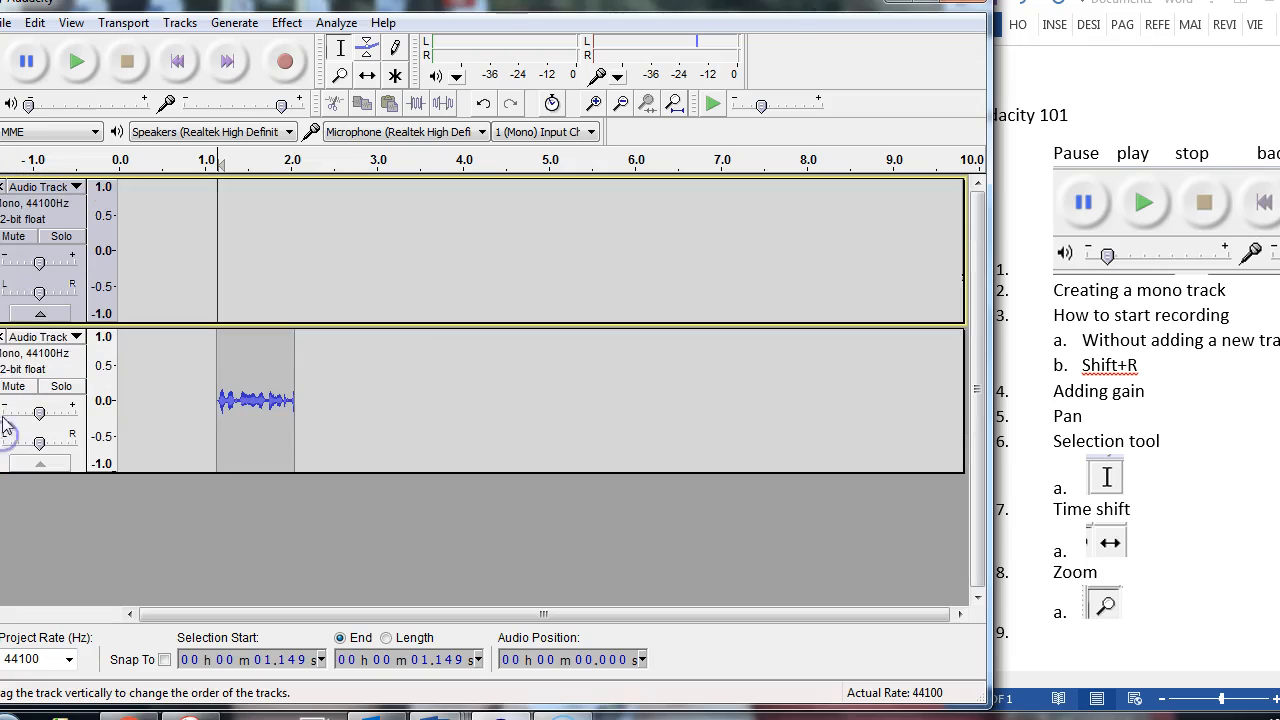
{"action": "left_click", "coordinate": [3, 337]}
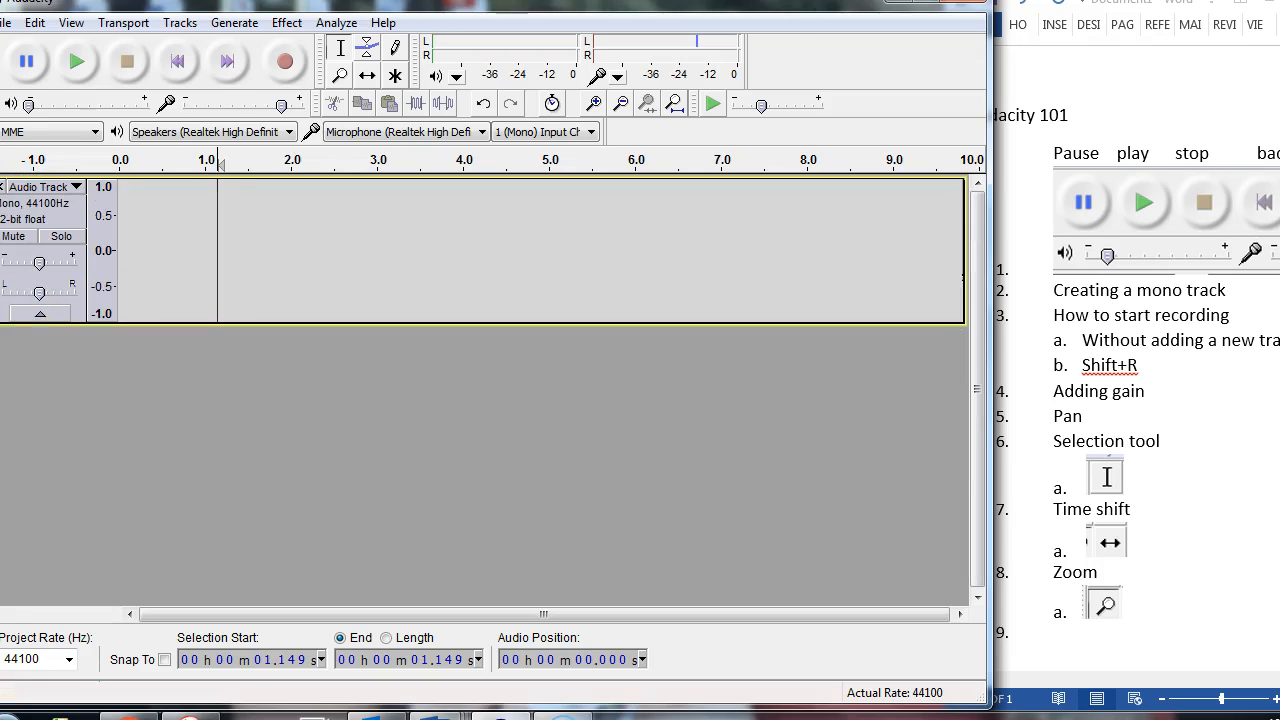
Step: Append-record about 2.4 s of audio into the empty track from the start of the timeline and play it back
{"action": "left_click", "coordinate": [177, 62]}
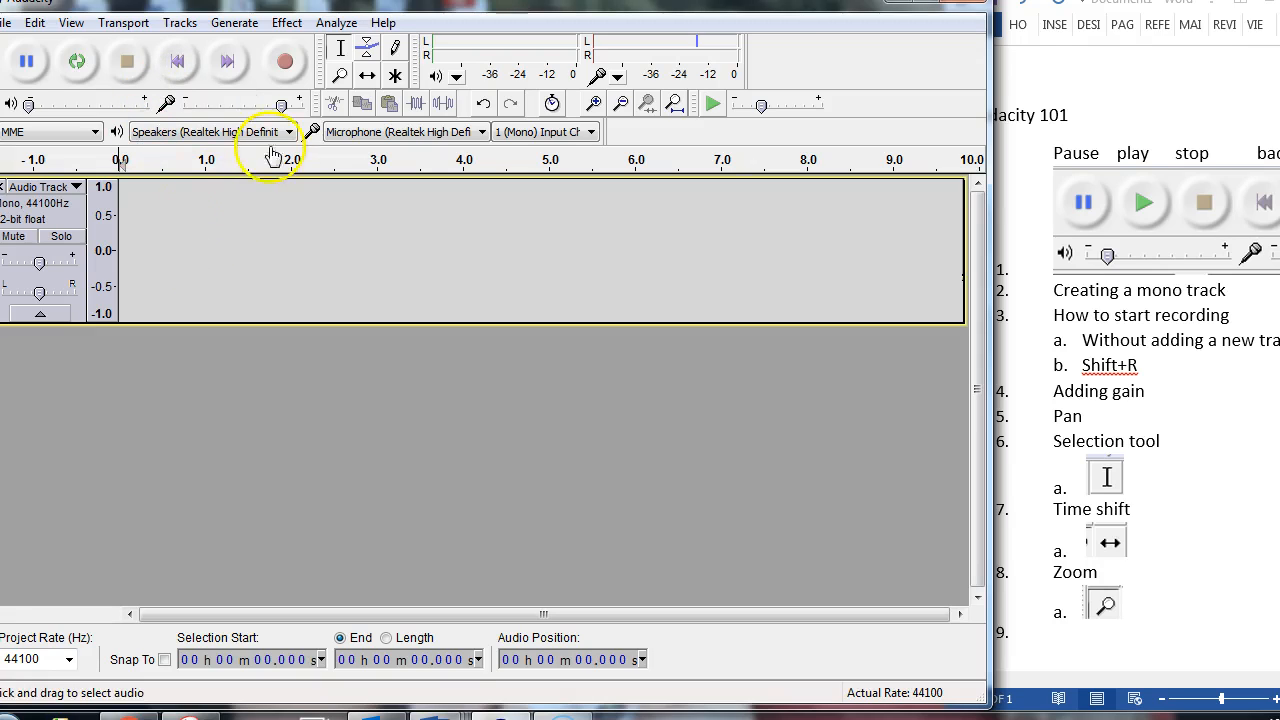
{"action": "key", "text": "shift+r"}
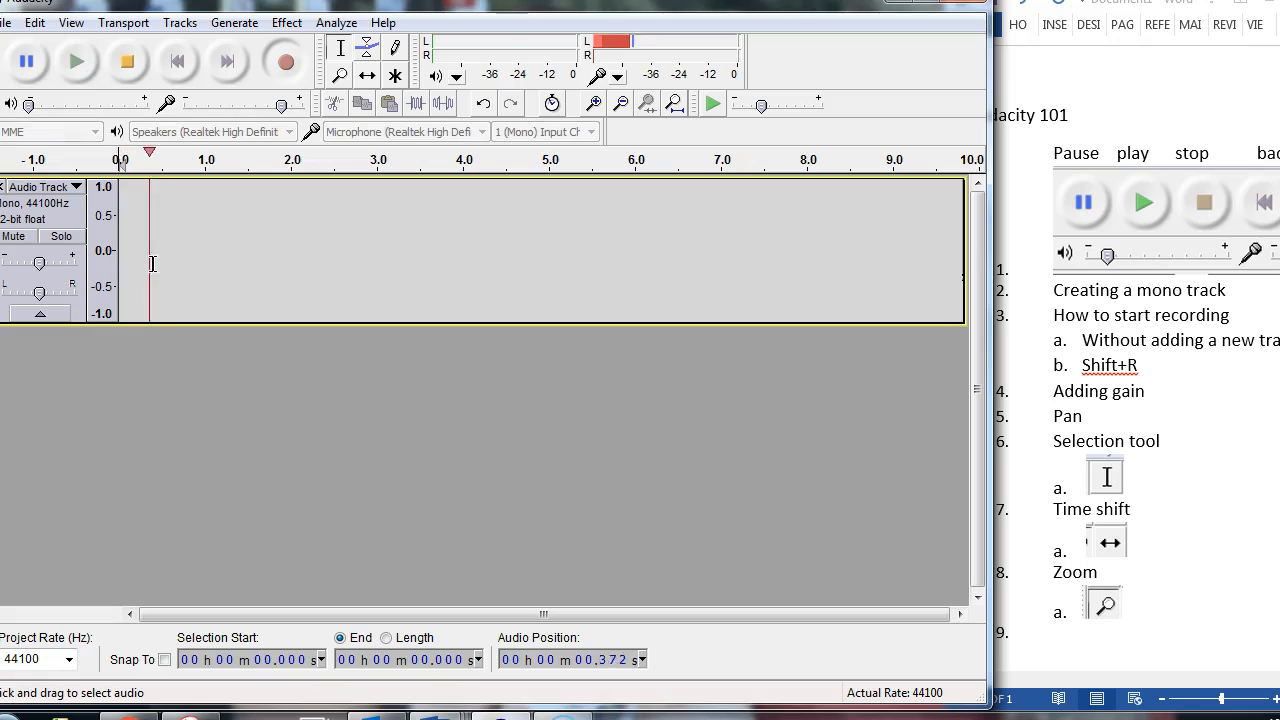
{"action": "left_click", "coordinate": [127, 61]}
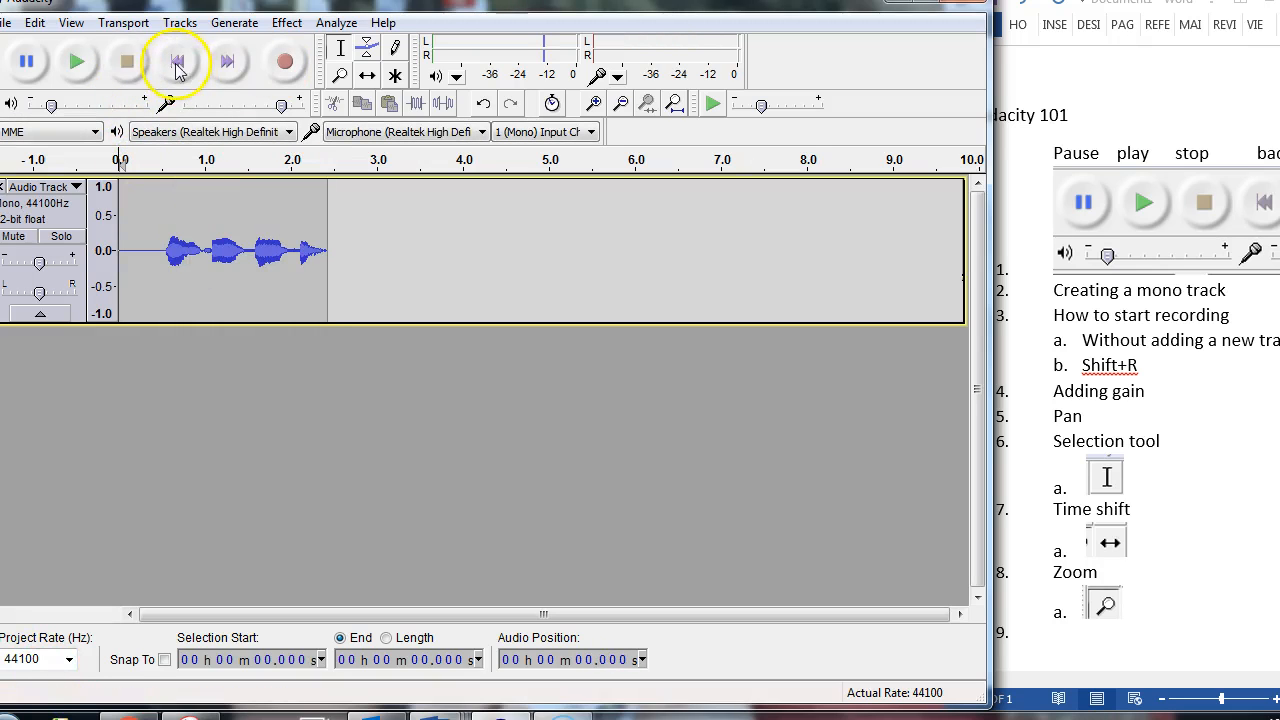
{"action": "left_click", "coordinate": [75, 64]}
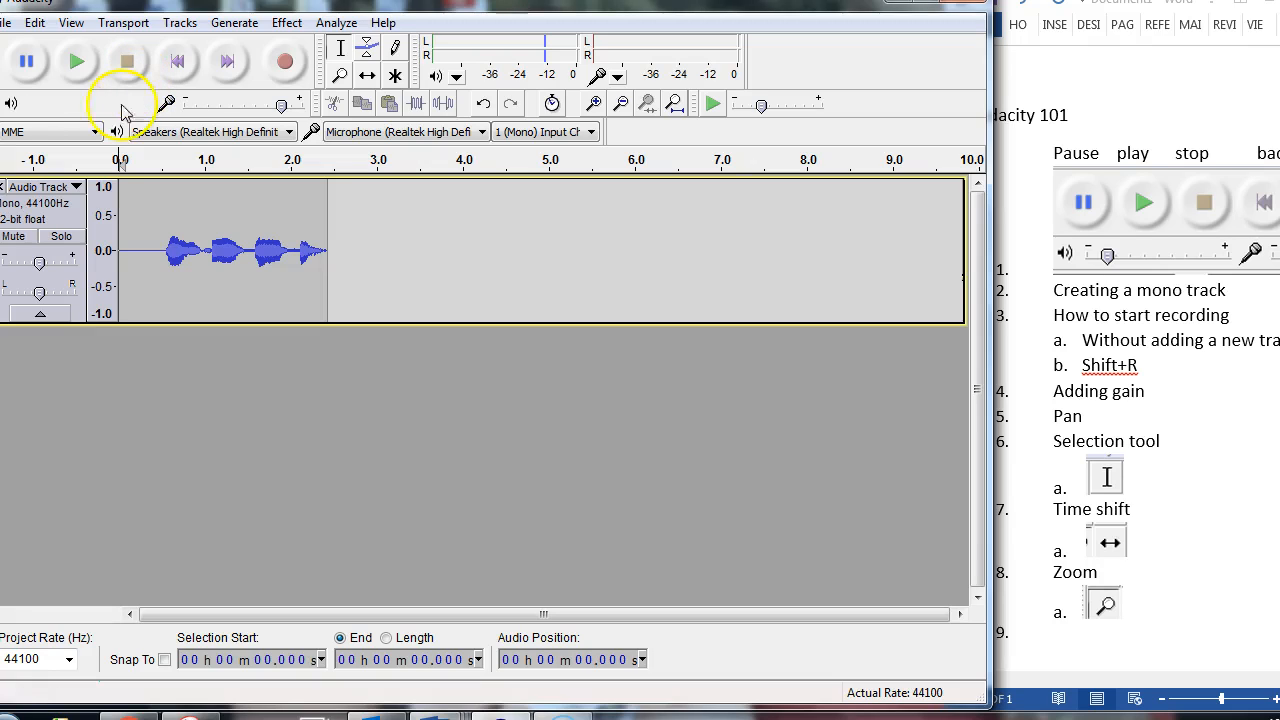
Step: Mute the first recorded track and add a second mono audio track below it
{"action": "left_click", "coordinate": [14, 237]}
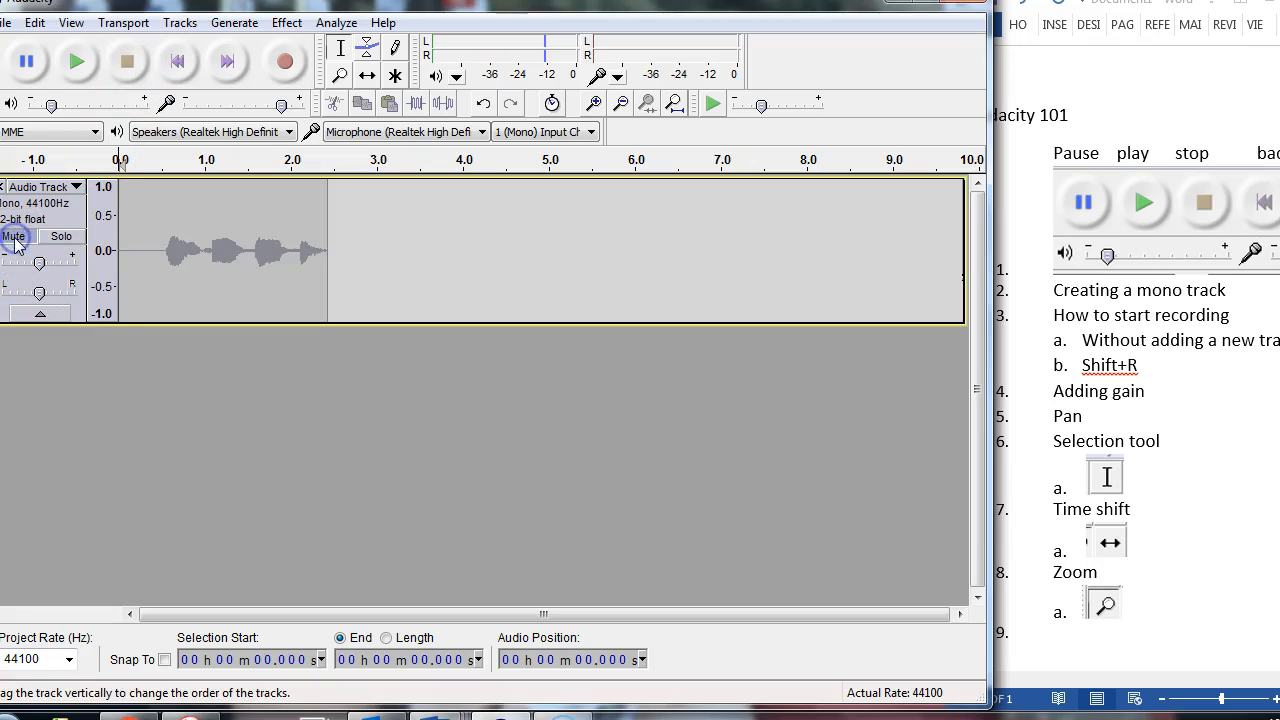
{"action": "left_click", "coordinate": [179, 22]}
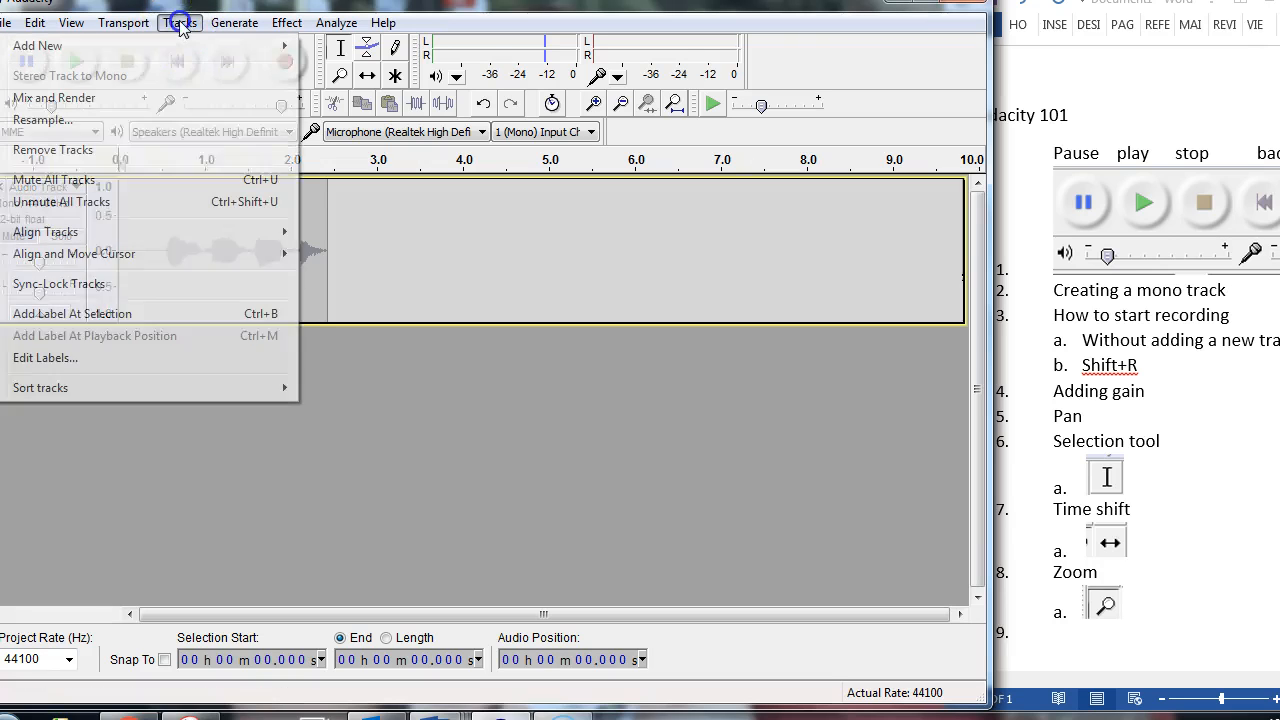
{"action": "mouse_move", "coordinate": [237, 49]}
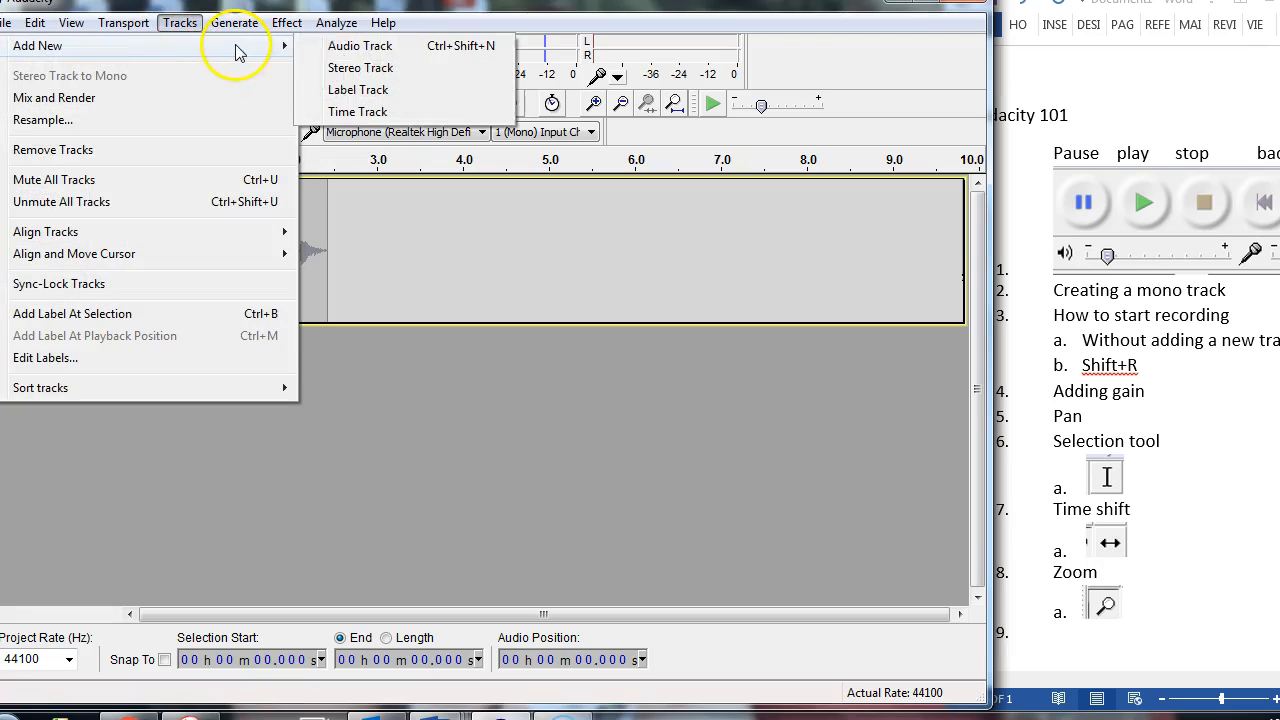
{"action": "left_click", "coordinate": [344, 48]}
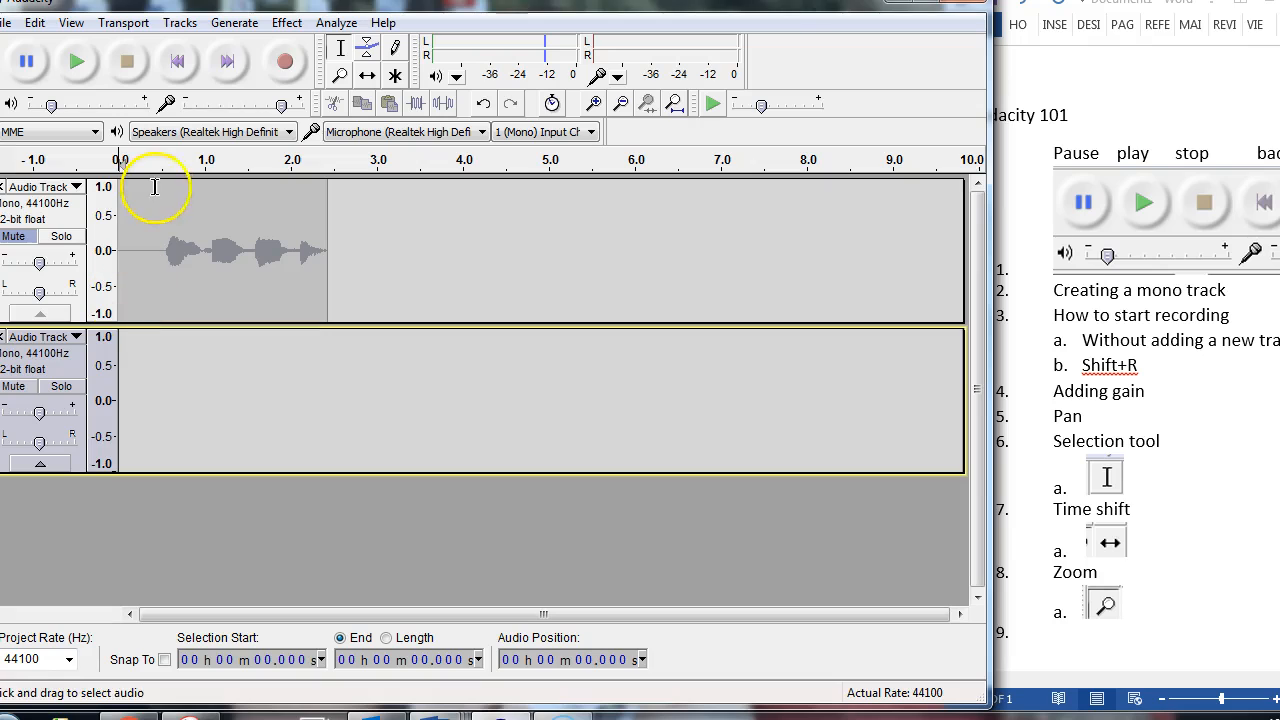
Step: Raise the input volume to maximum and append-record about 3.5 s of audio into the second track from the start
{"action": "left_click", "coordinate": [281, 108]}
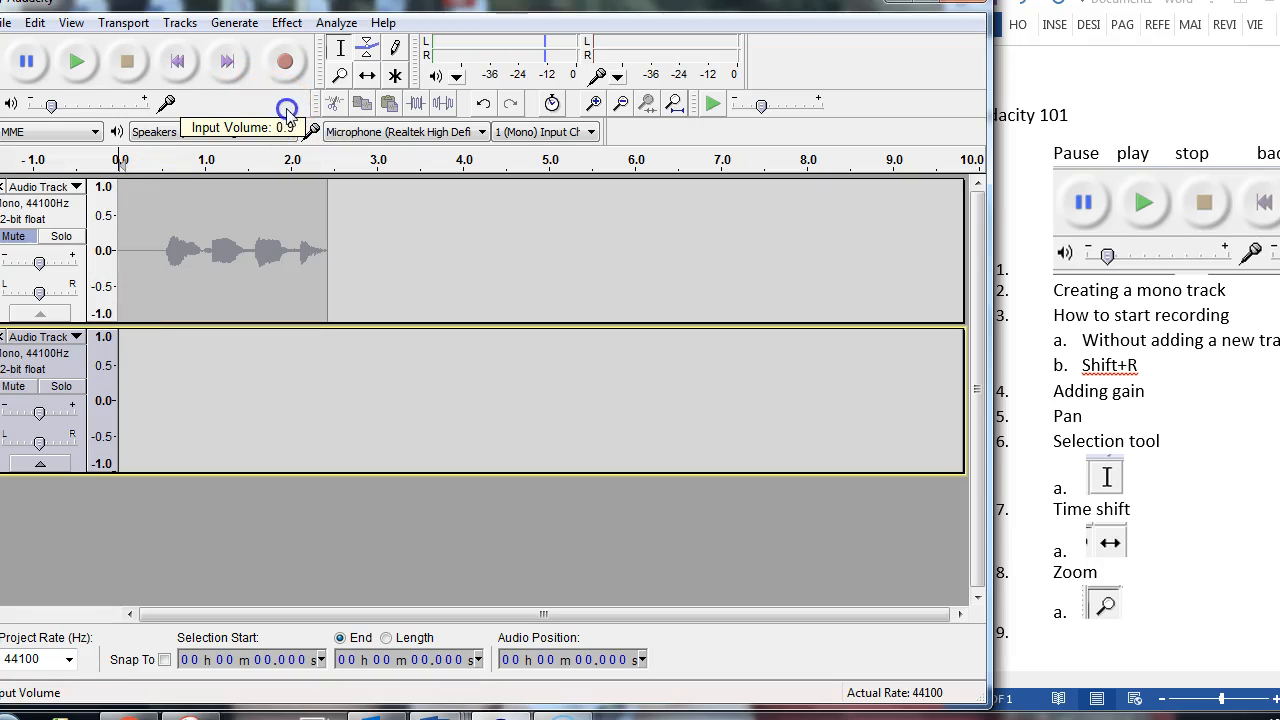
{"action": "left_click", "coordinate": [131, 343]}
{"action": "left_click", "coordinate": [178, 60]}
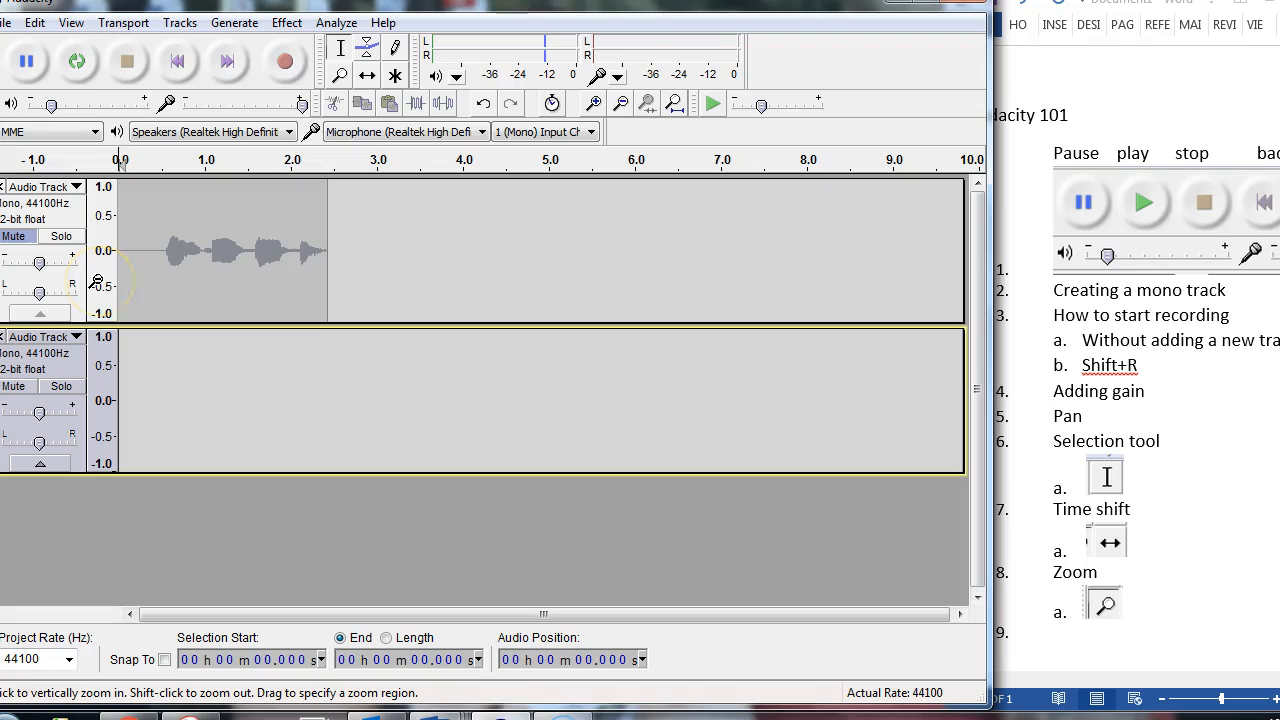
{"action": "key", "text": "shift+r"}
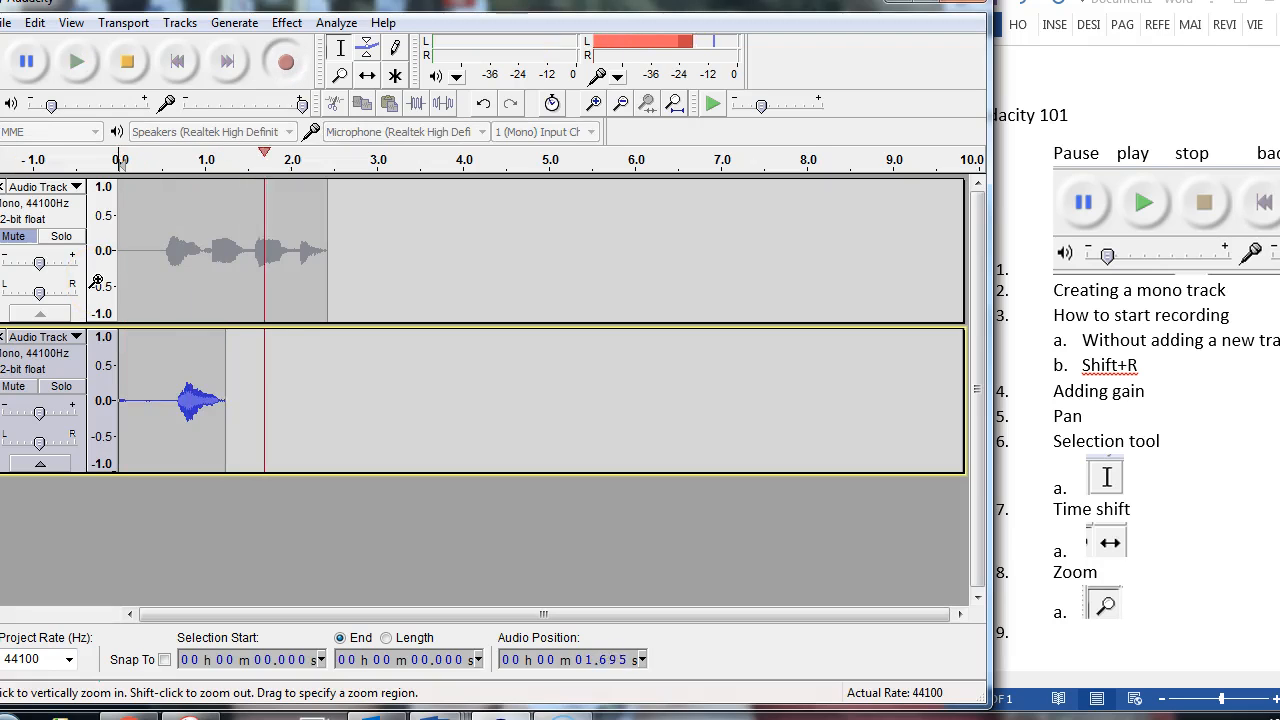
{"action": "left_click", "coordinate": [128, 55]}
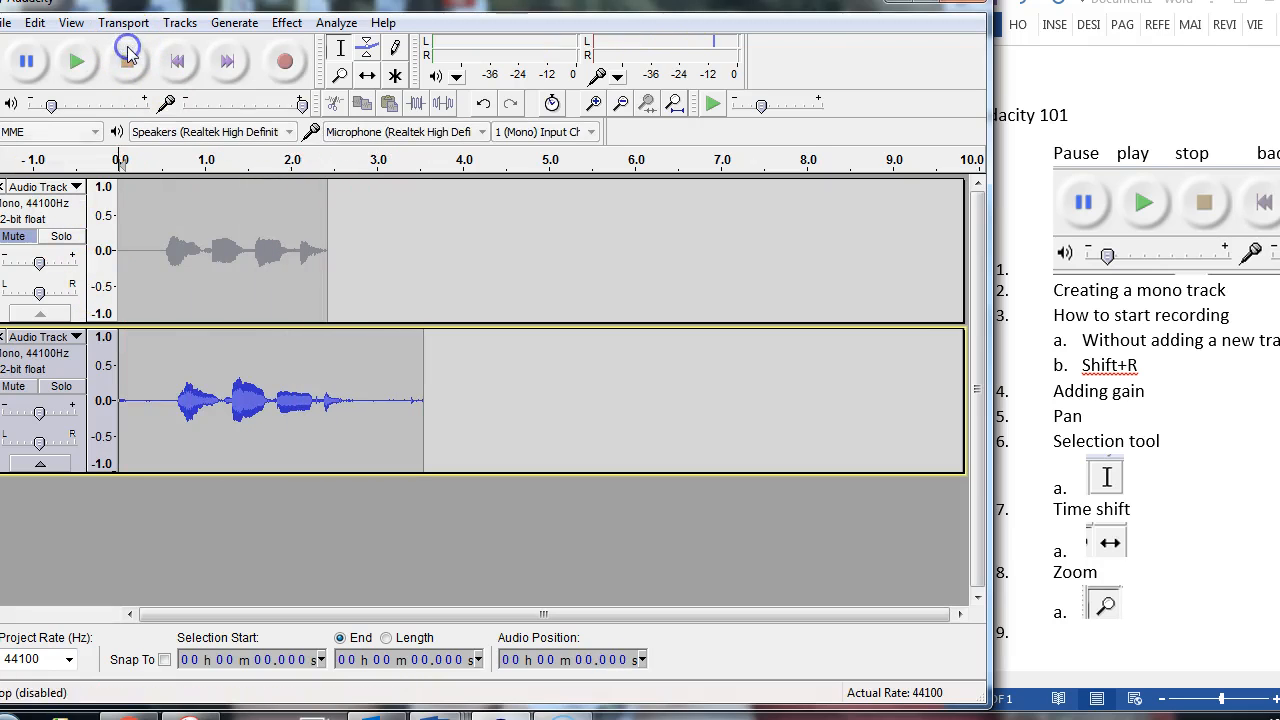
Step: Mute the second recorded track and add a third mono audio track below it
{"action": "left_click", "coordinate": [22, 390]}
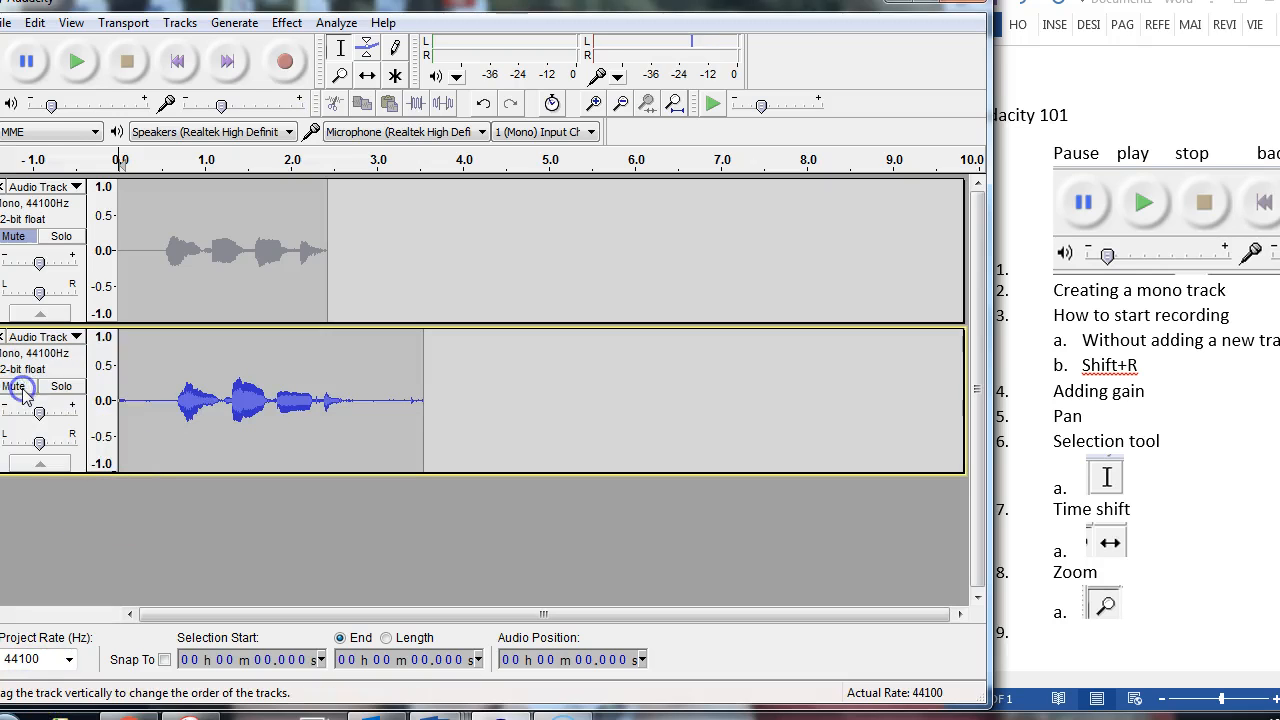
{"action": "left_click", "coordinate": [20, 388]}
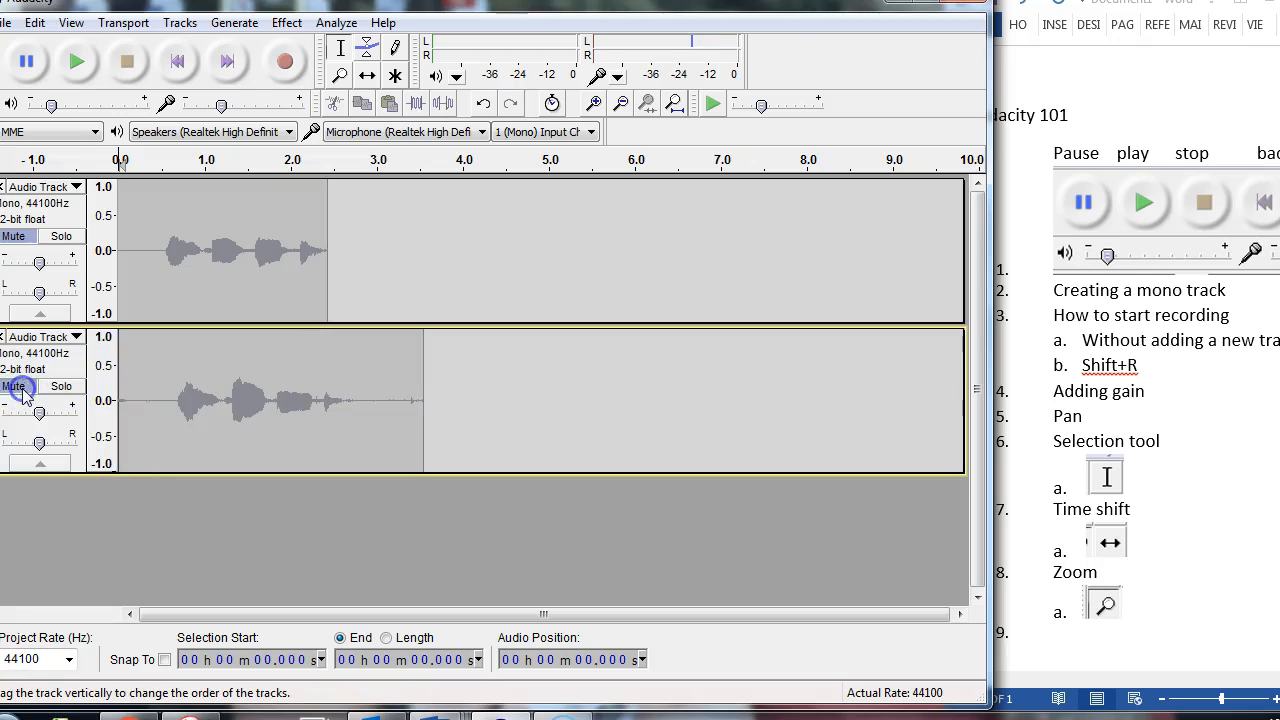
{"action": "left_click", "coordinate": [162, 30]}
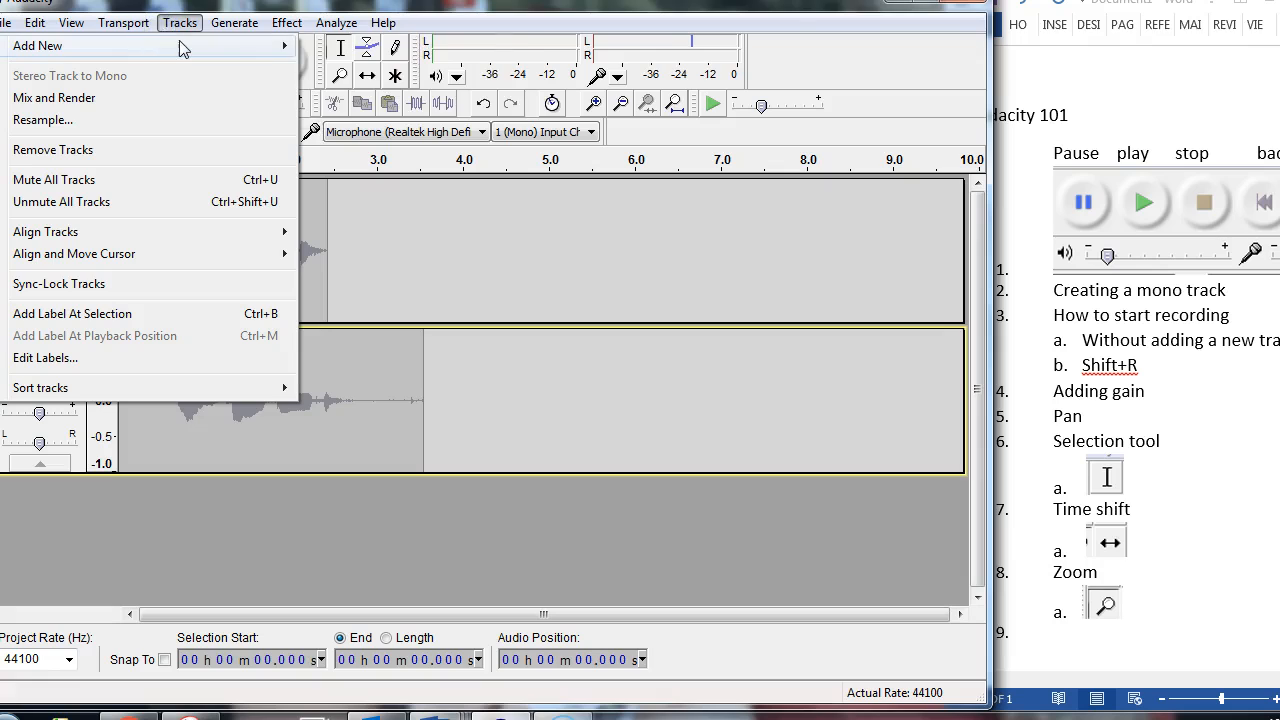
{"action": "mouse_move", "coordinate": [286, 45]}
{"action": "left_click", "coordinate": [343, 47]}
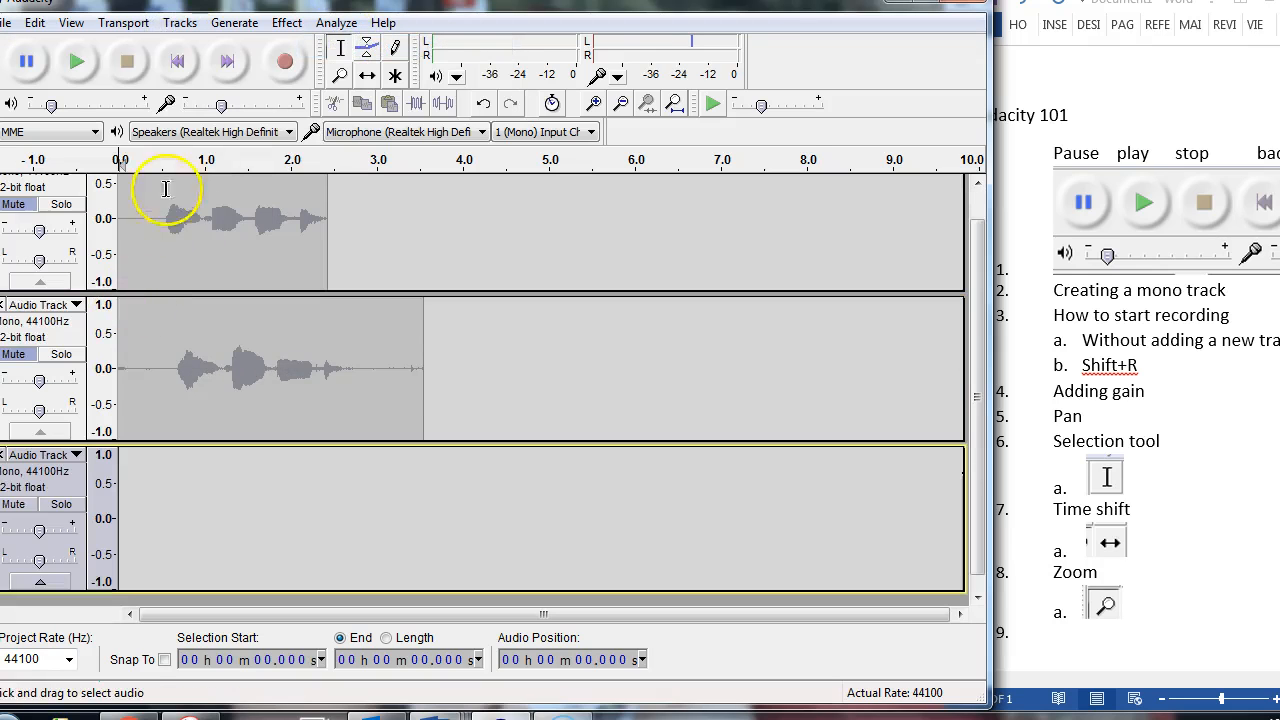
Step: Lower the input volume to about a quarter and append-record about 2.7 s of audio into the third track from the start
{"action": "mouse_move", "coordinate": [222, 110]}
{"action": "left_mouse_down"}
{"action": "mouse_move", "coordinate": [240, 108]}
{"action": "mouse_move", "coordinate": [200, 105]}
{"action": "left_mouse_up"}
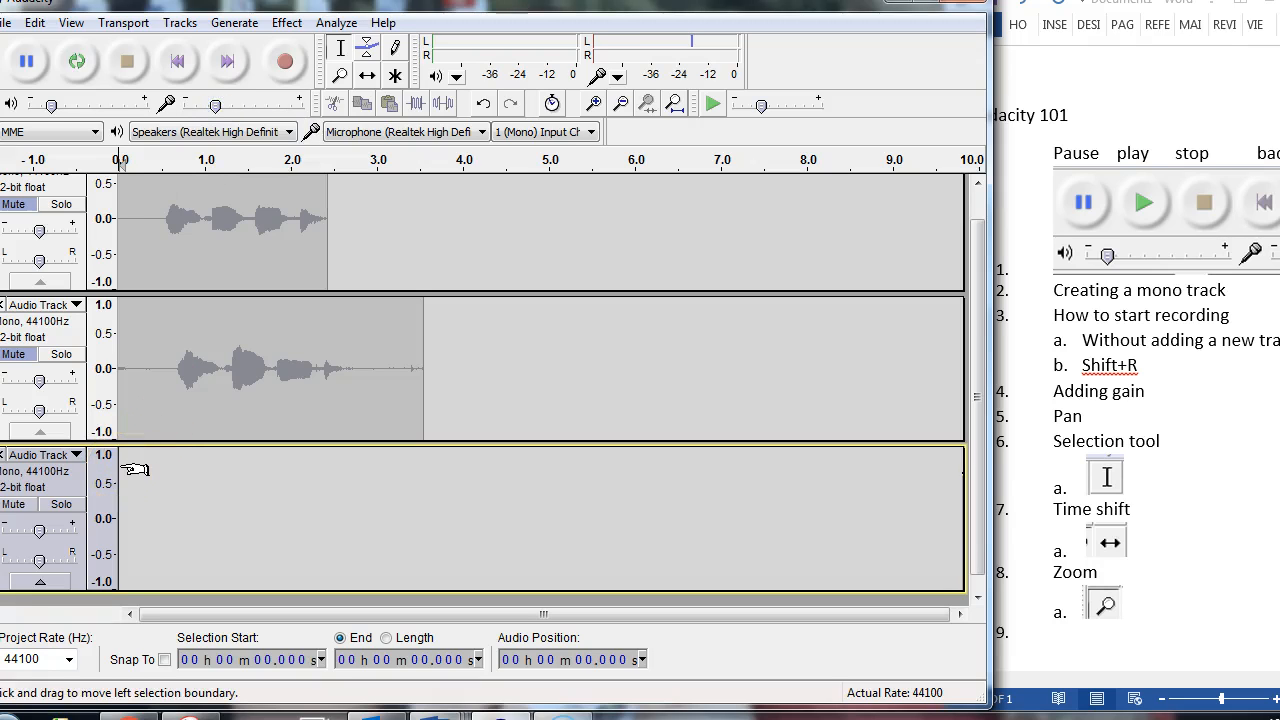
{"action": "key", "text": "shift+r"}
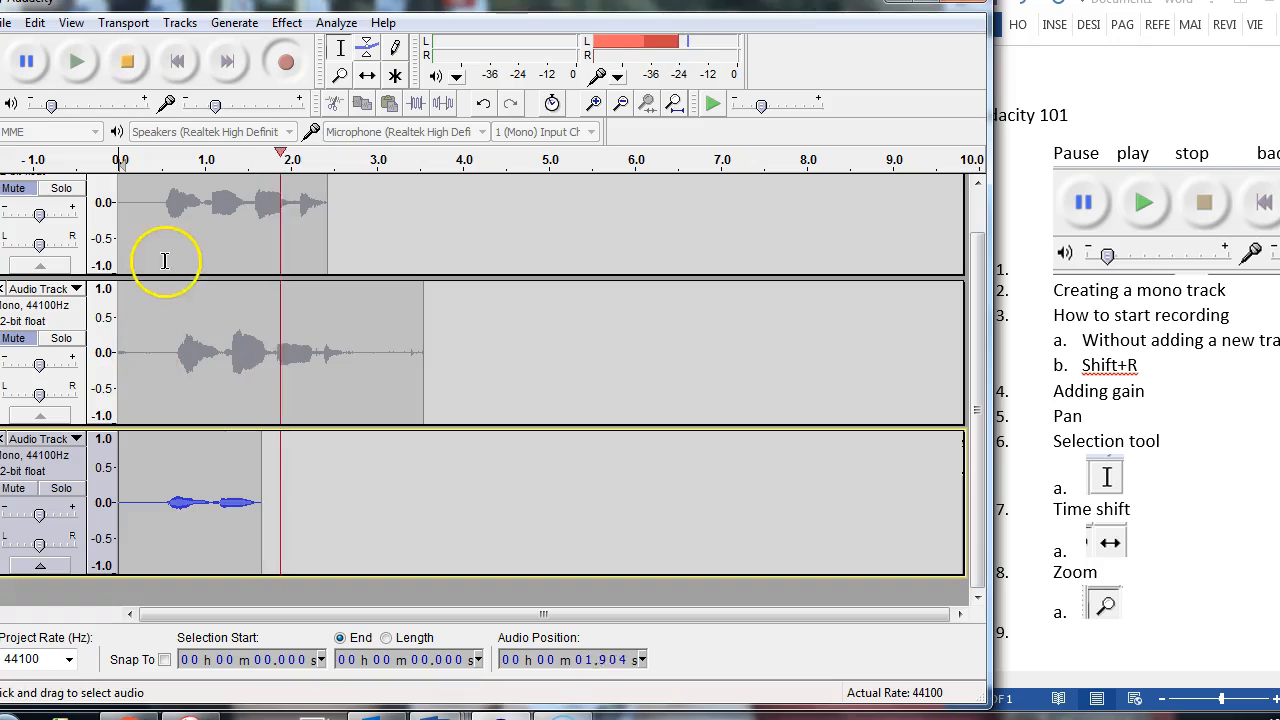
{"action": "left_click", "coordinate": [127, 61]}
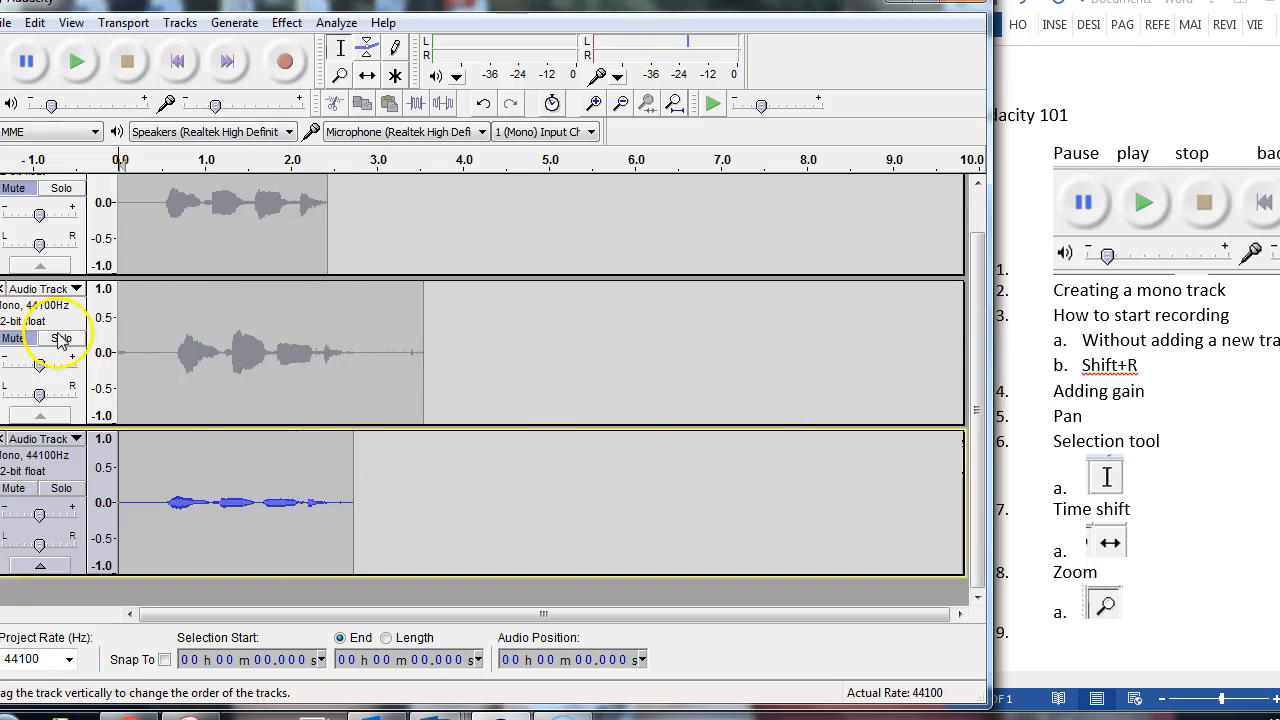
Step: Unmute the second and first recorded tracks so all three takes are active
{"action": "left_click", "coordinate": [21, 340]}
{"action": "left_click", "coordinate": [14, 188]}
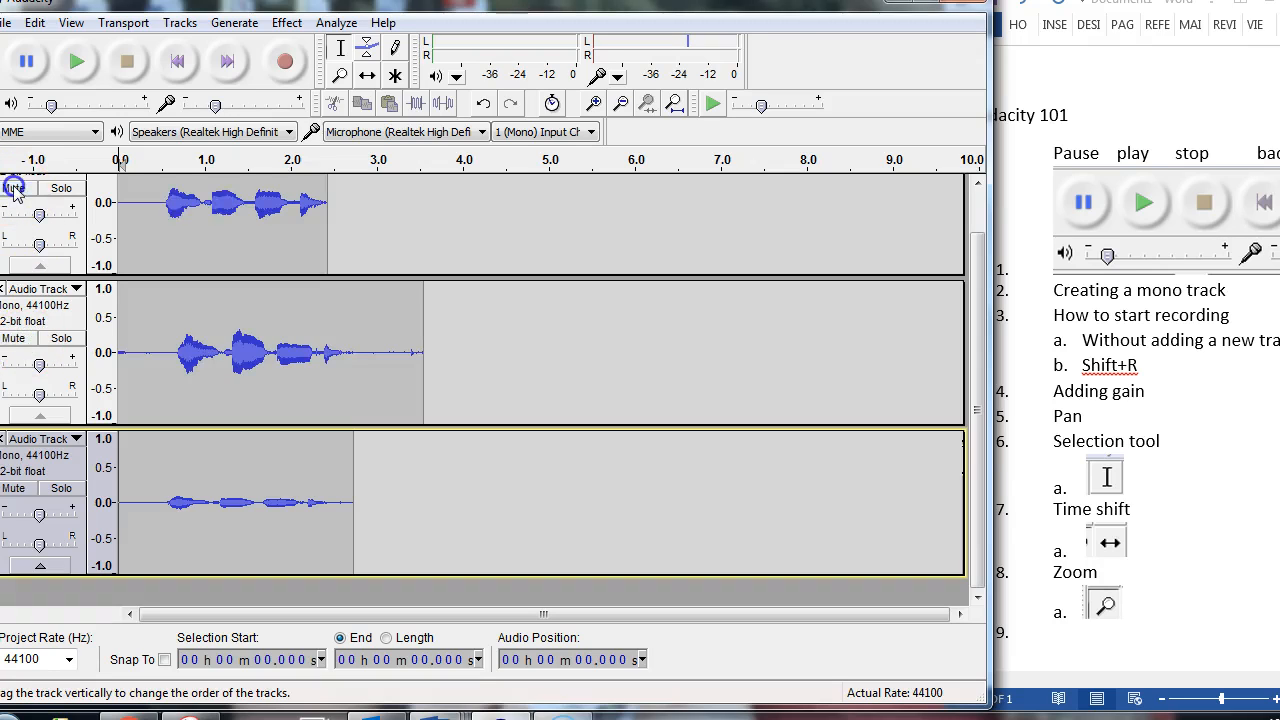
{"action": "left_click_drag", "start_coordinate": [985, 430], "coordinate": [980, 380]}
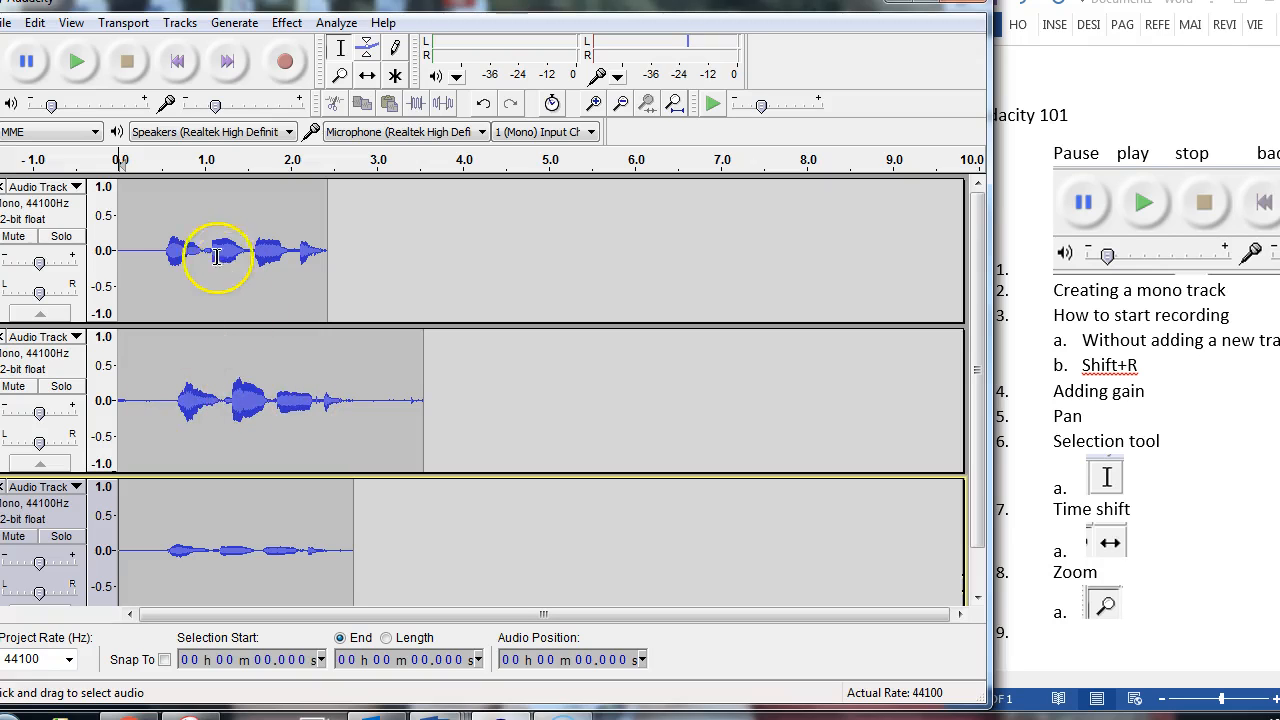
Step: Zoom in one level on the recorded waveforms at the timeline start and raise the input volume to about halfway
{"action": "left_click", "coordinate": [160, 250]}
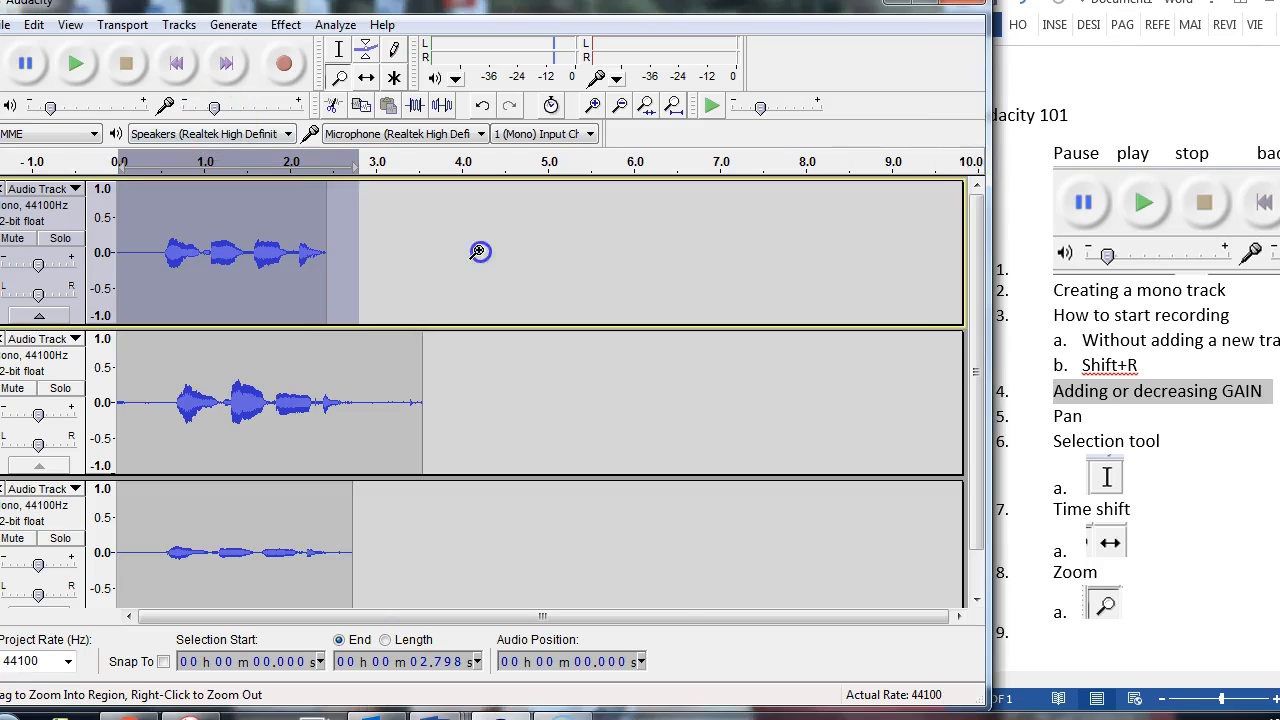
{"action": "left_click", "coordinate": [480, 249]}
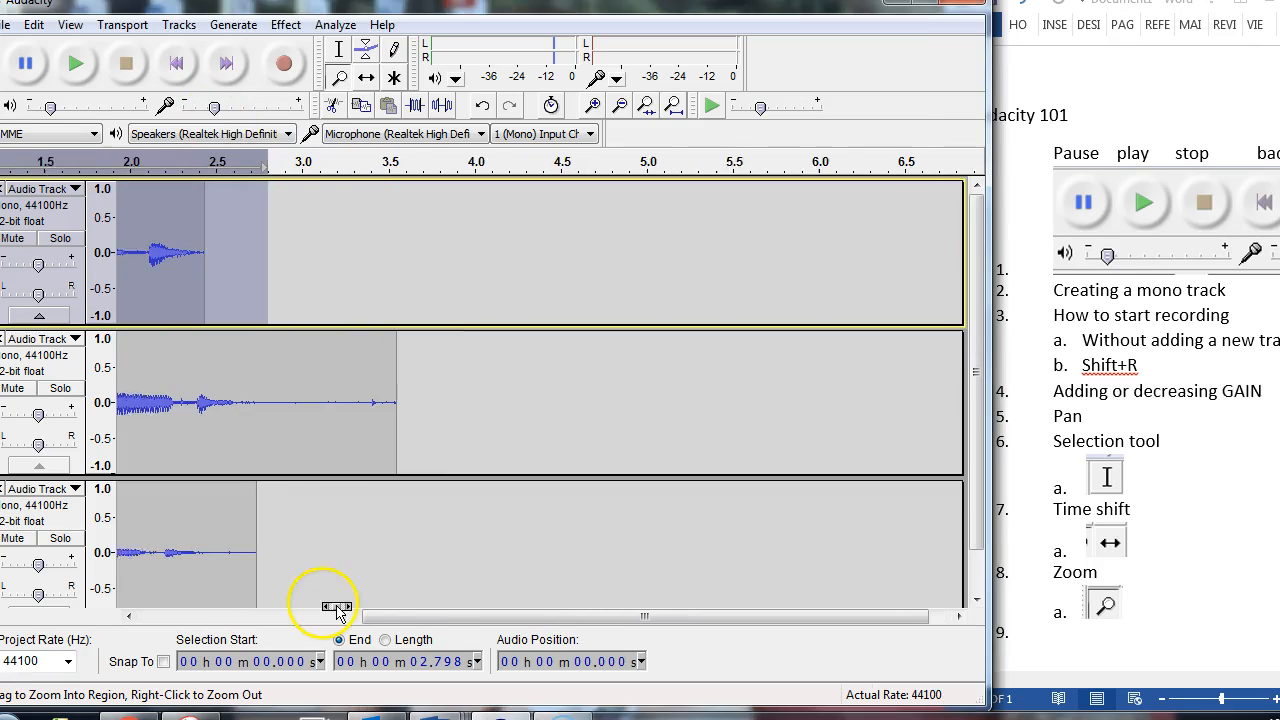
{"action": "scroll", "coordinate": [336, 607], "scroll_direction": "left", "scroll_amount": 5}
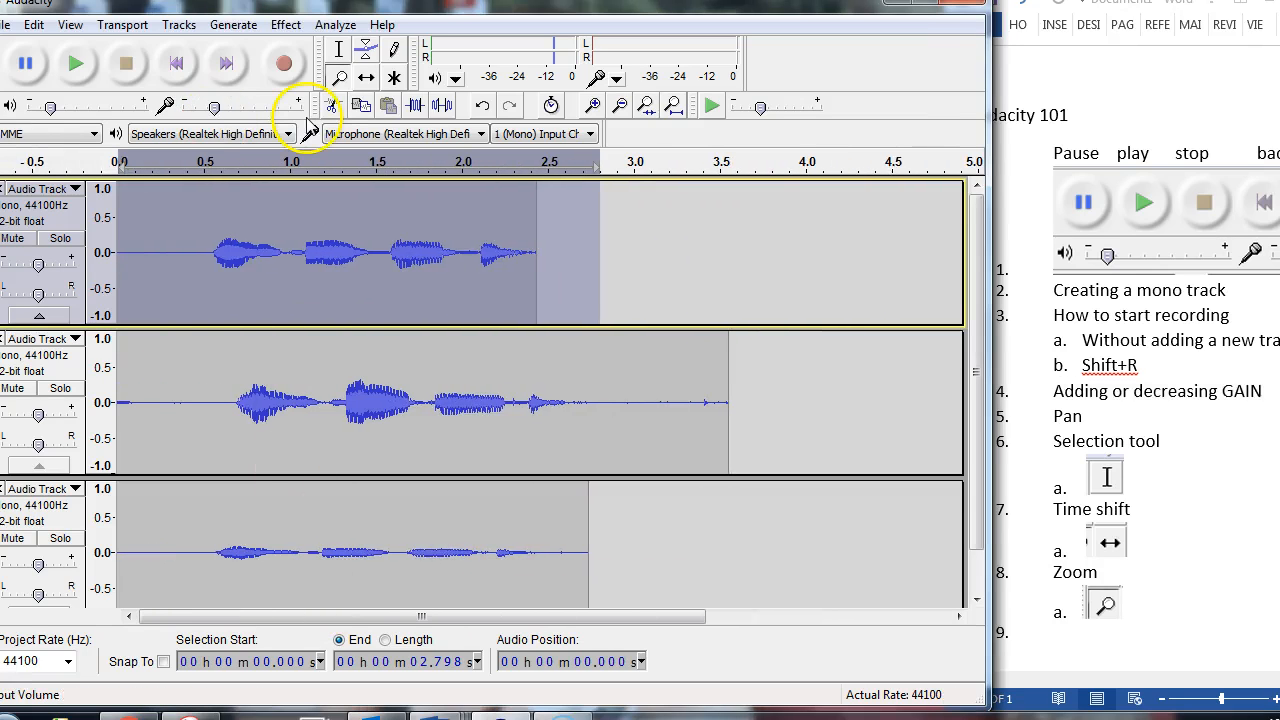
{"action": "key", "text": "Home"}
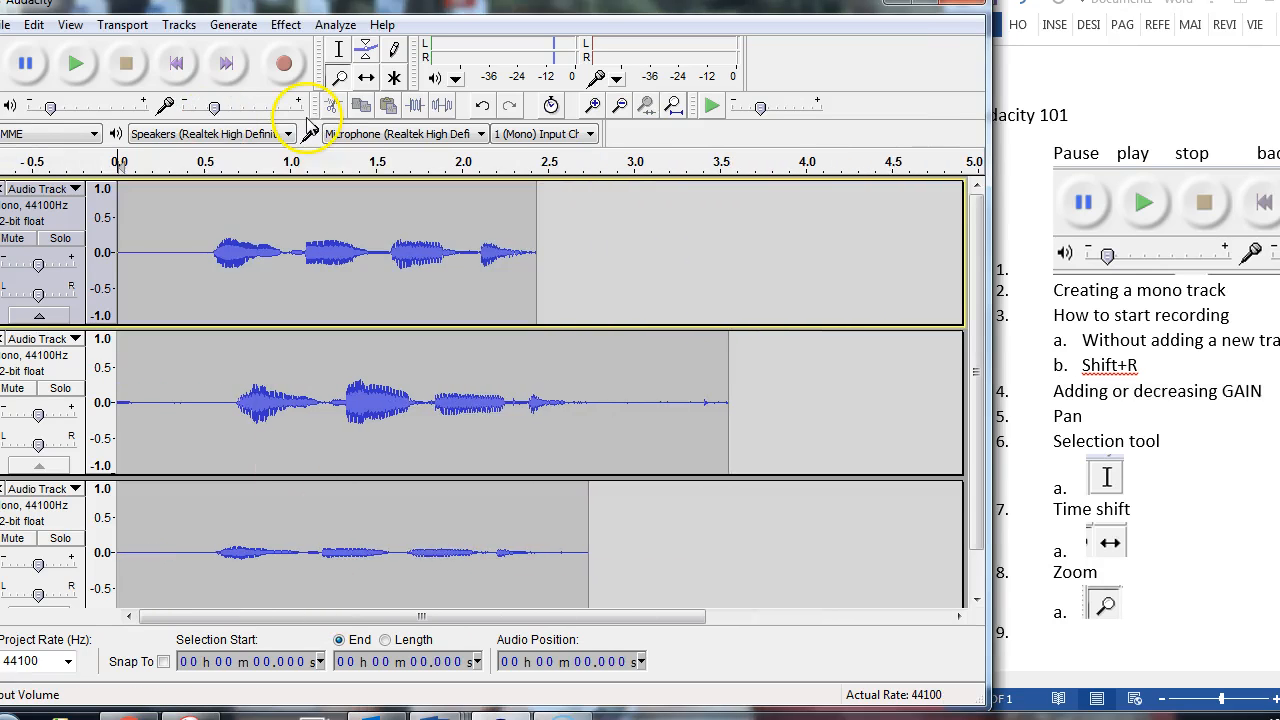
{"action": "left_click", "coordinate": [213, 112]}
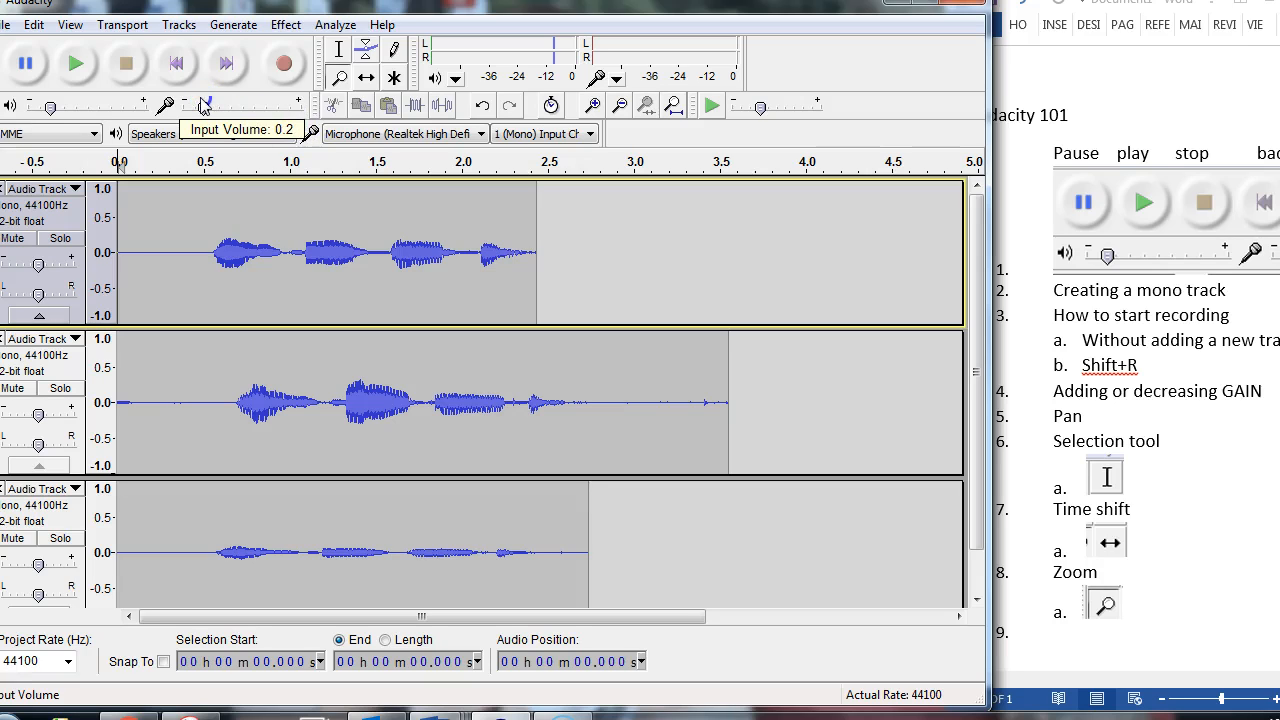
Step: In the Word outline, paste the copied track control picture beneath "Adding or decreasing GAIN" and add a bold "LOOP shift+space" item
{"action": "left_click", "coordinate": [1065, 368]}
{"action": "left_click", "coordinate": [1279, 2]}
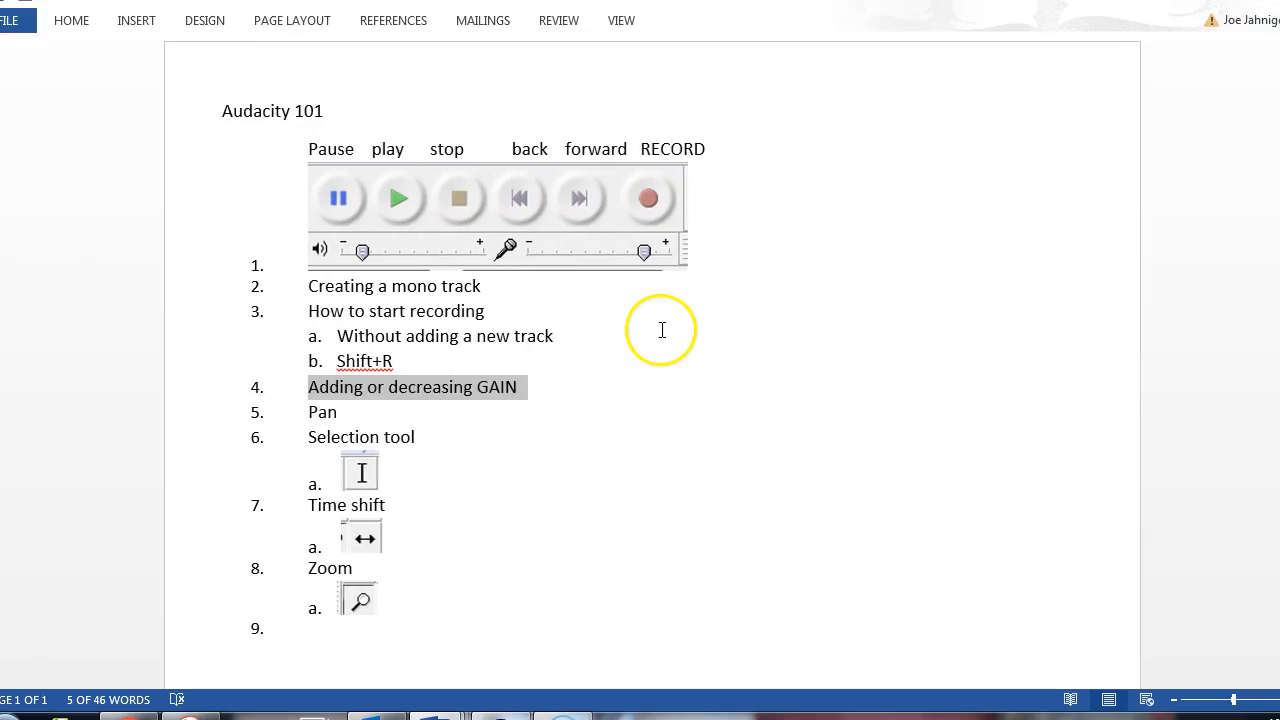
{"action": "left_click", "coordinate": [545, 395]}
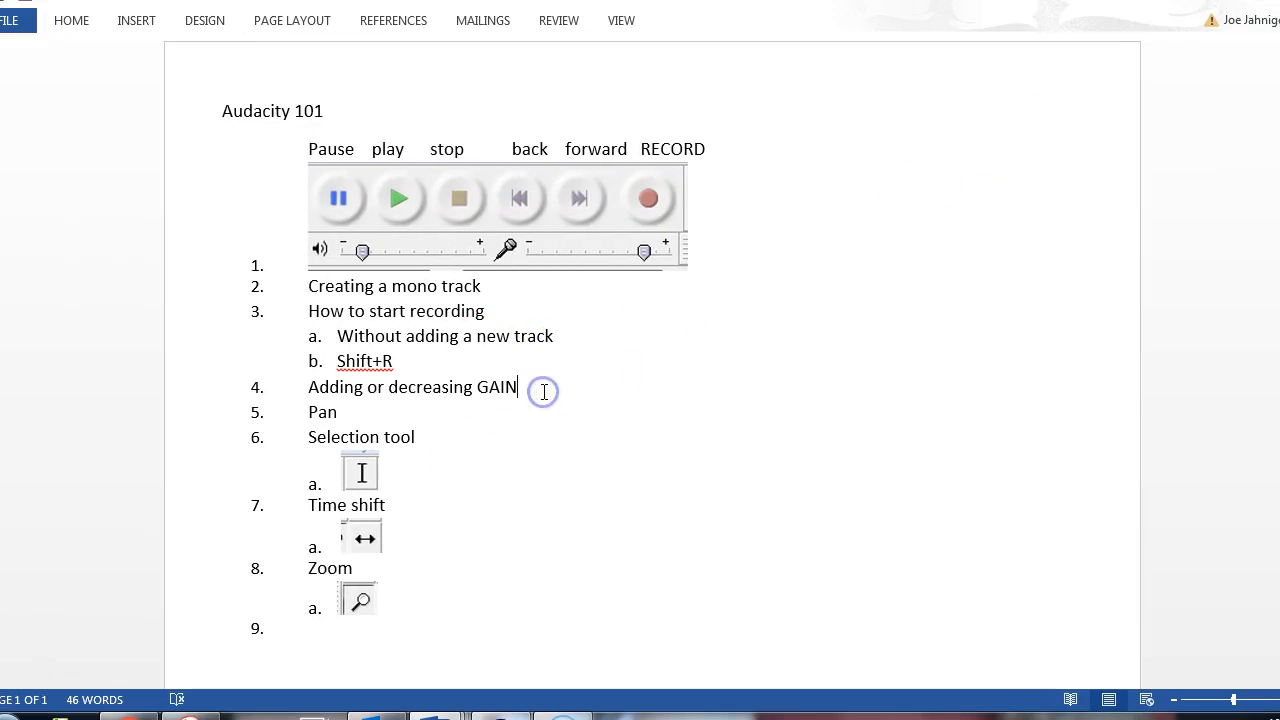
{"action": "key", "text": "Return"}
{"action": "key", "text": "ctrl+v"}
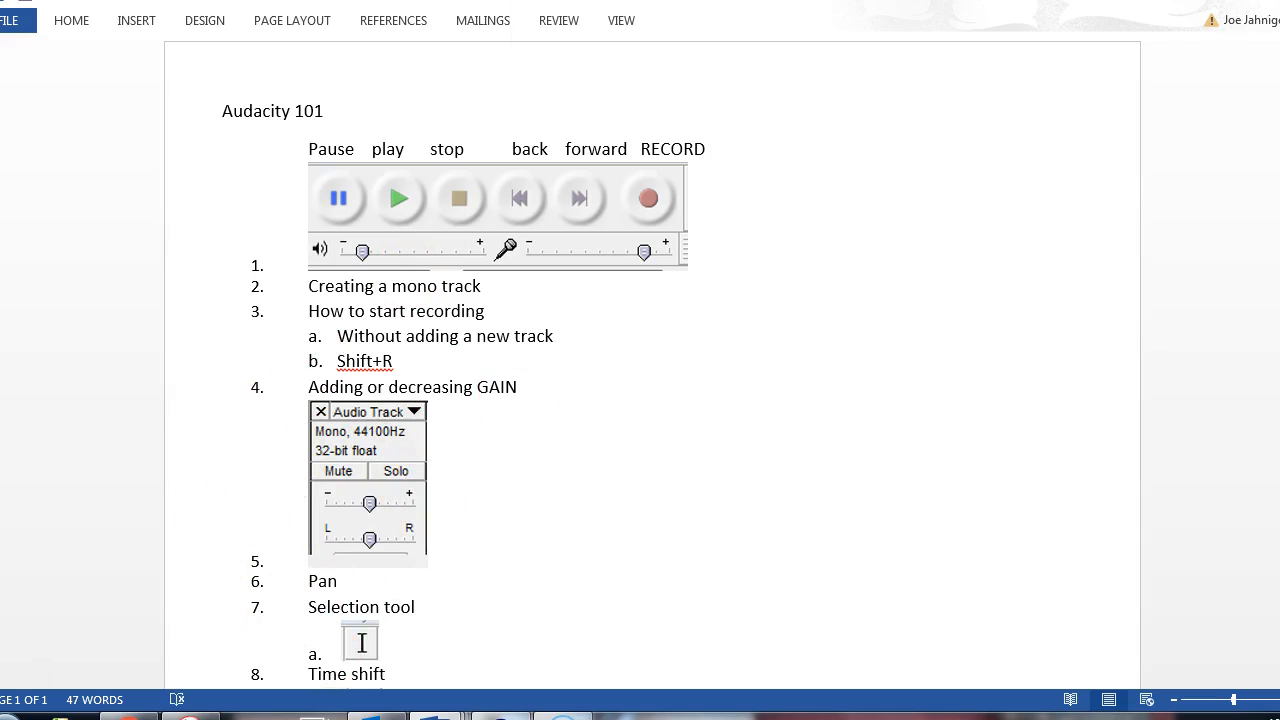
{"action": "left_click_drag", "start_coordinate": [720, 19], "coordinate": [950, 97]}
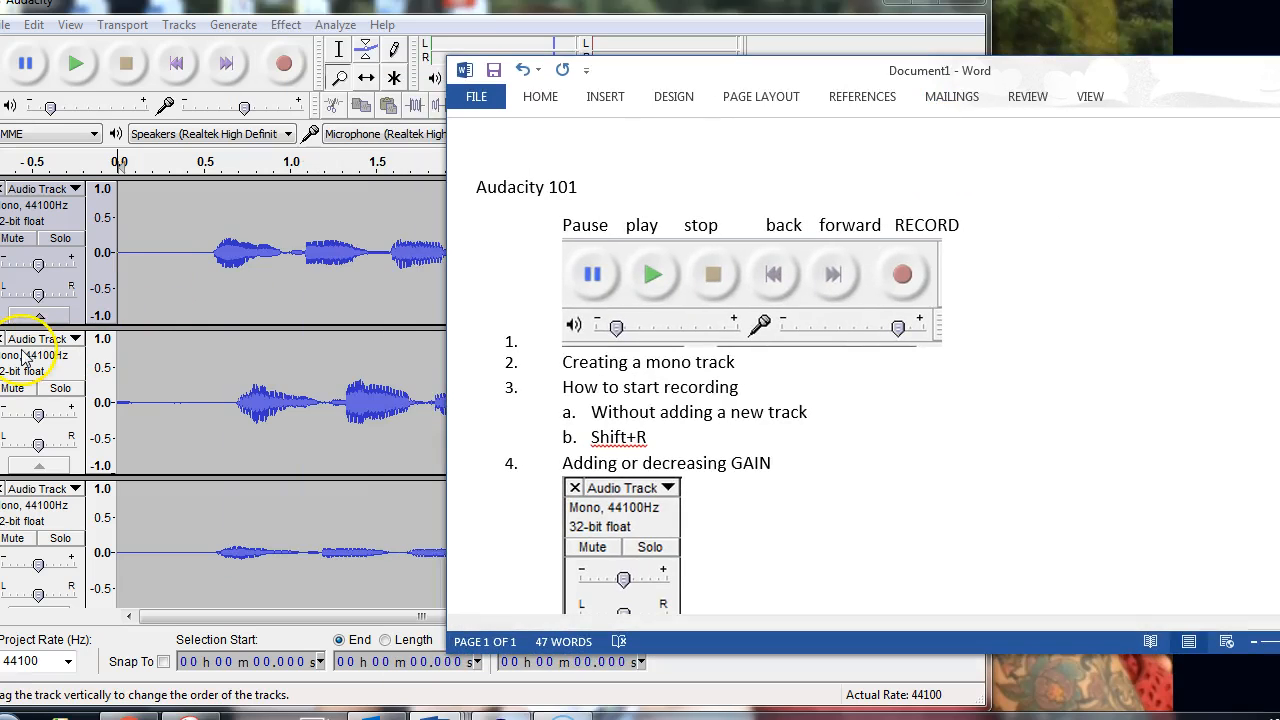
{"action": "double_click", "coordinate": [895, 72]}
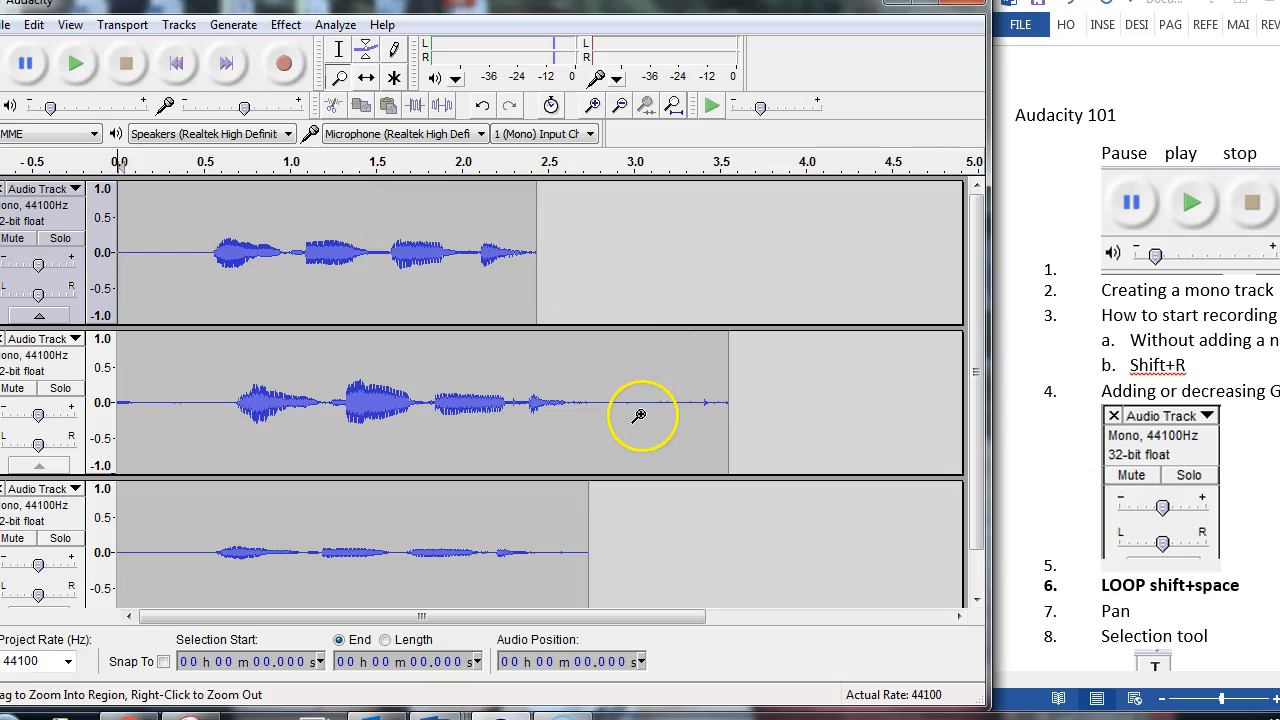
Step: In Audacity, select the second track from 0 to about 3.175 s with the Selection tool and start loop playback
{"action": "left_click", "coordinate": [339, 49]}
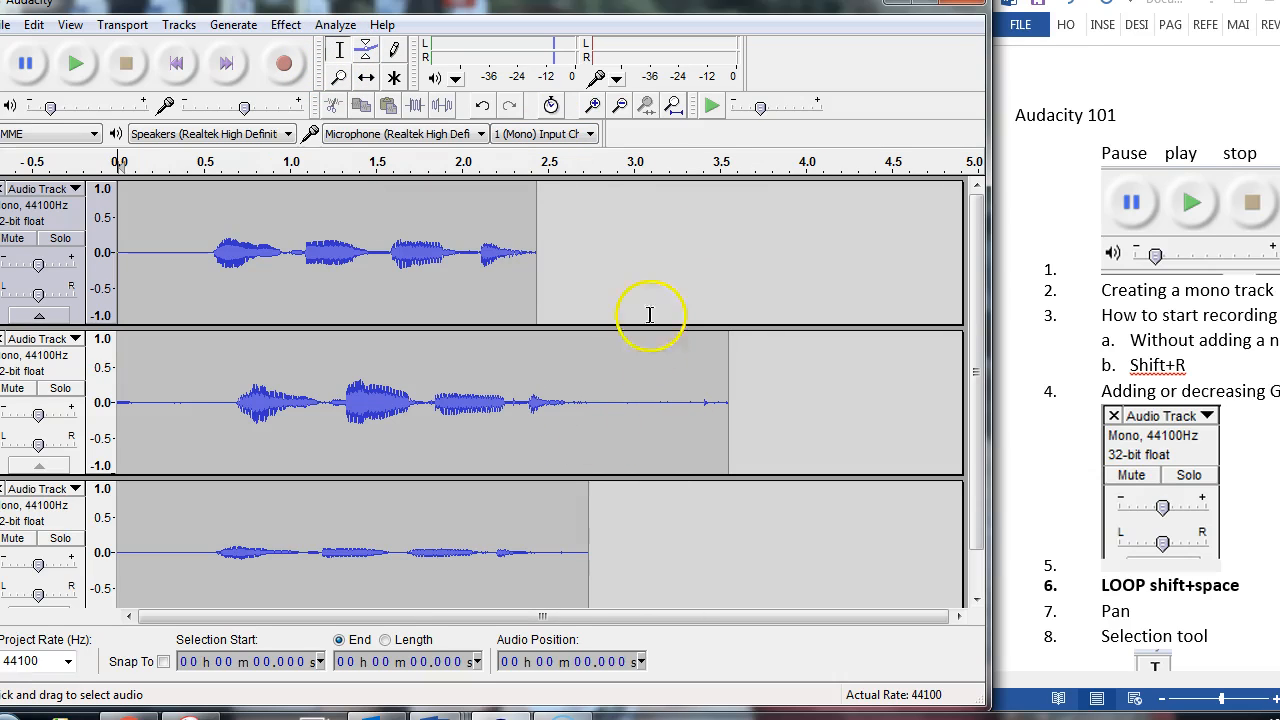
{"action": "mouse_move", "coordinate": [662, 393]}
{"action": "left_mouse_down"}
{"action": "mouse_move", "coordinate": [603, 420]}
{"action": "mouse_move", "coordinate": [100, 391]}
{"action": "left_mouse_up"}
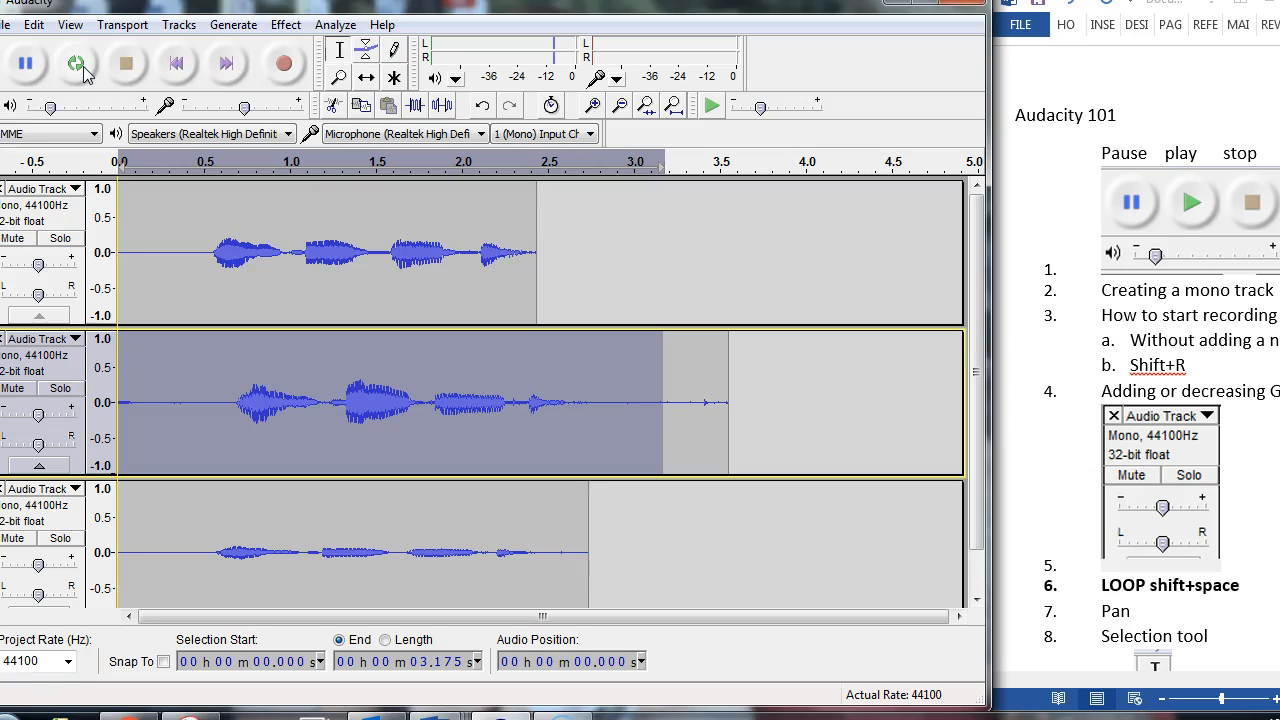
{"action": "left_click", "coordinate": [84, 72], "text": "shift"}
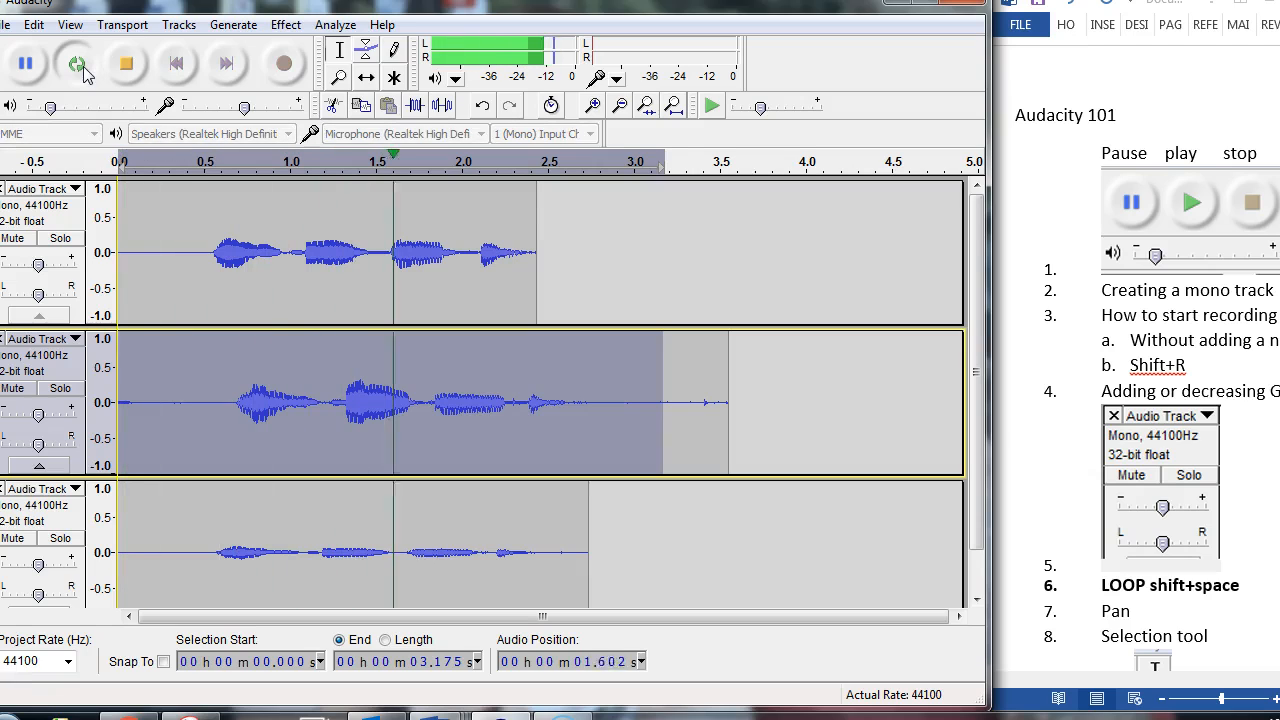
Step: Use muting to audition the first, second and third tracks individually during loop playback, and unmute all of them
{"action": "left_click", "coordinate": [13, 392]}
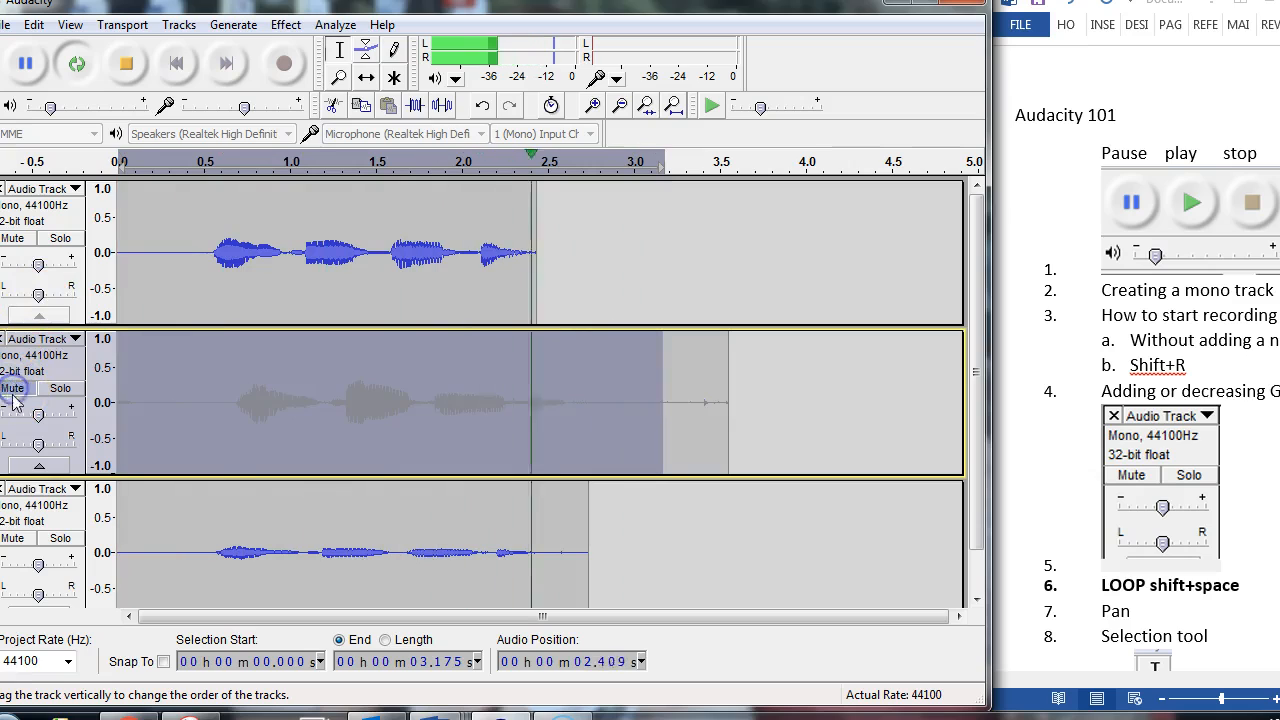
{"action": "left_click", "coordinate": [14, 539]}
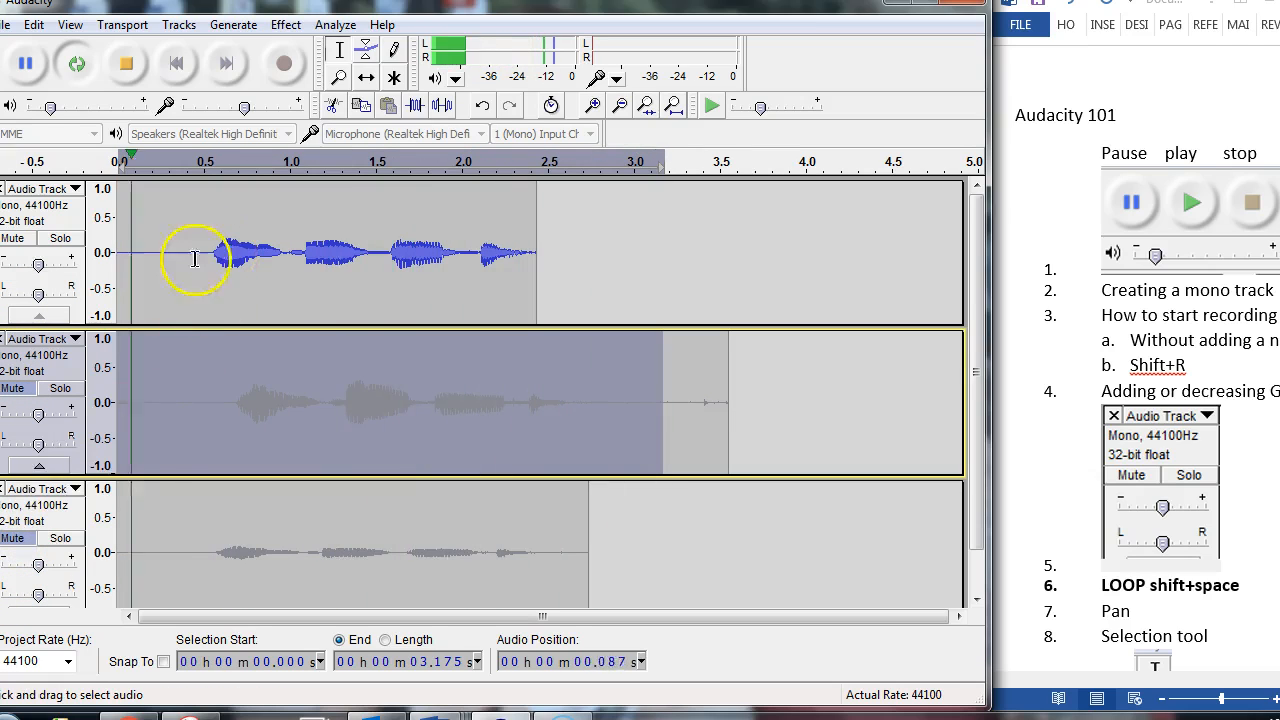
{"action": "left_click", "coordinate": [14, 240]}
{"action": "left_click", "coordinate": [13, 389]}
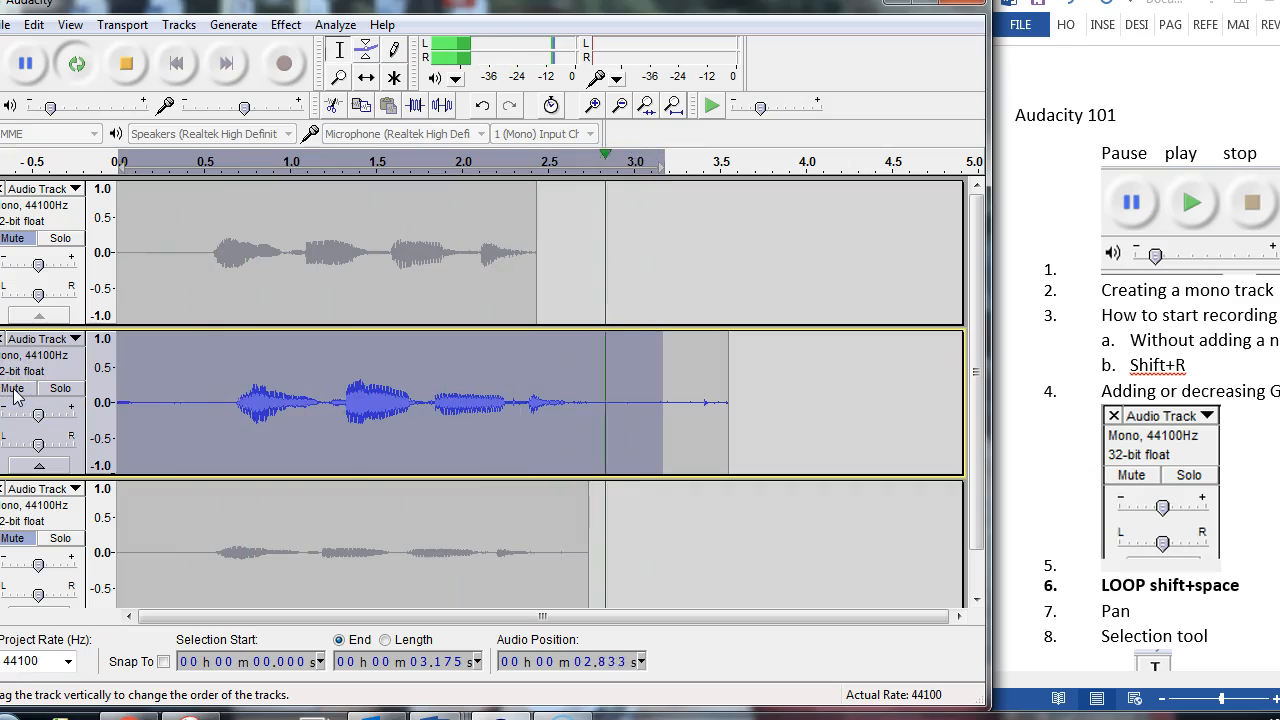
{"action": "left_click", "coordinate": [13, 392]}
{"action": "left_click", "coordinate": [14, 540]}
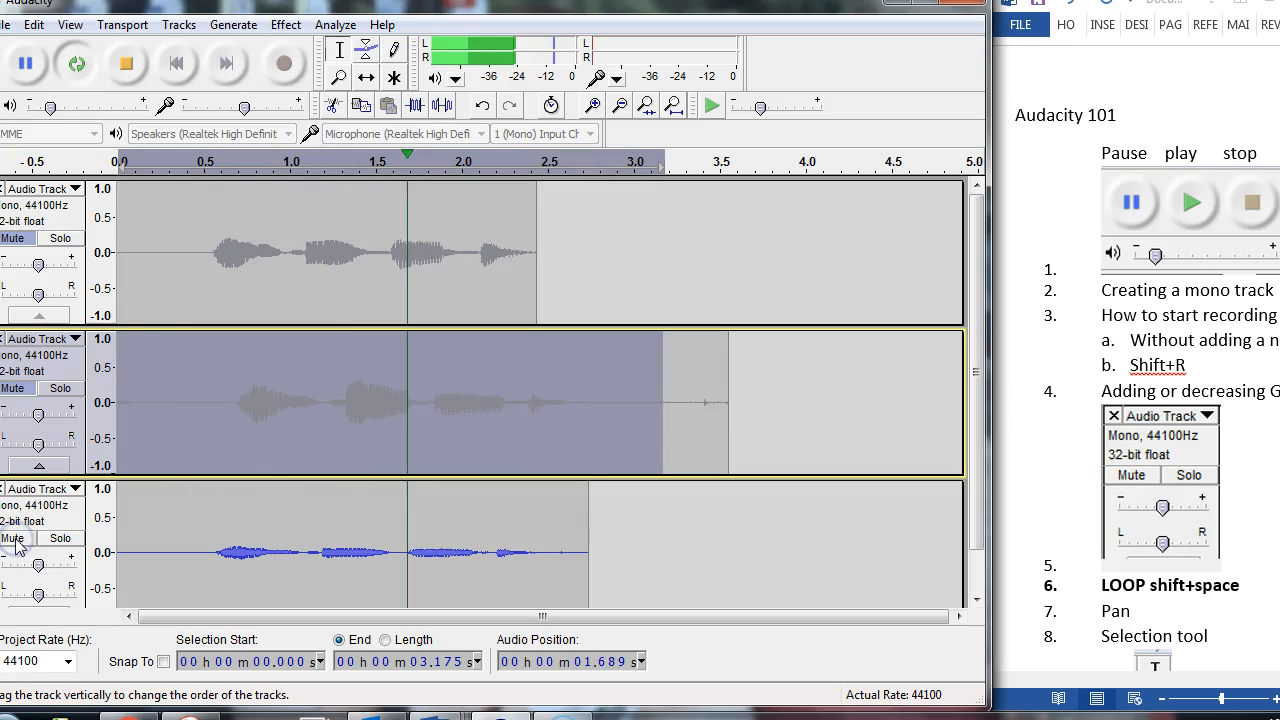
{"action": "left_click", "coordinate": [42, 365]}
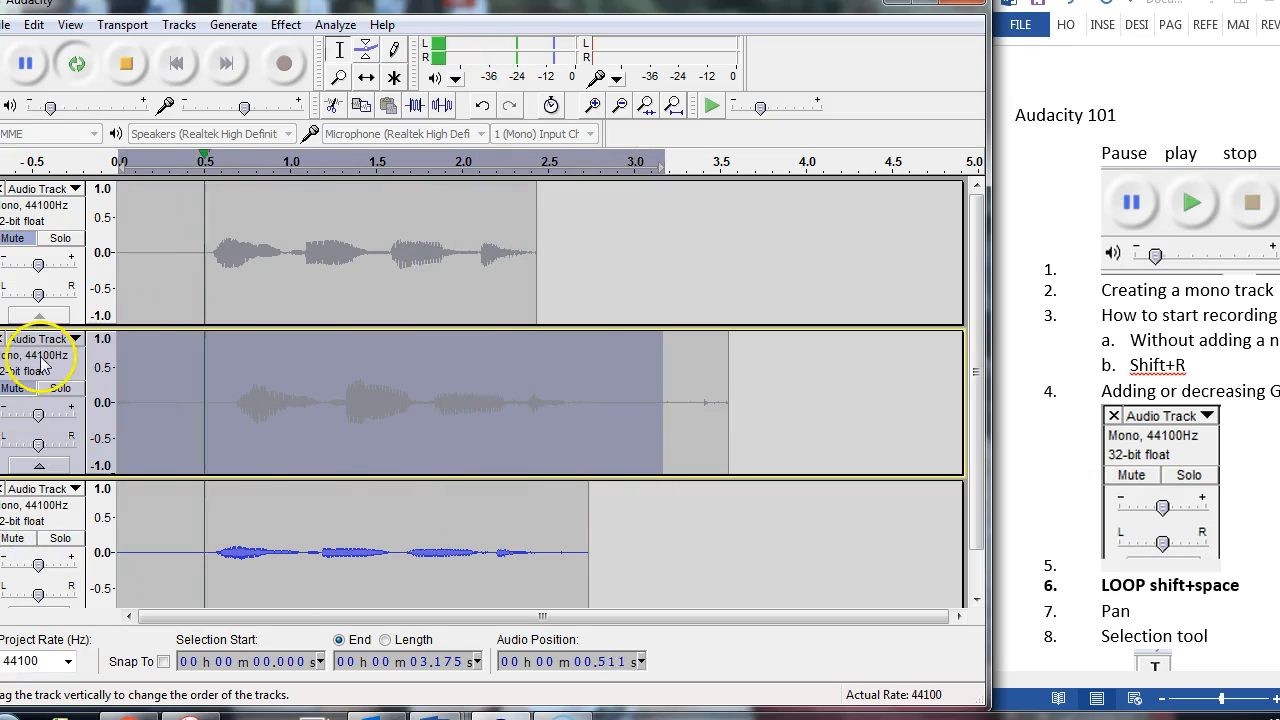
{"action": "left_click", "coordinate": [14, 388]}
{"action": "left_click", "coordinate": [20, 238]}
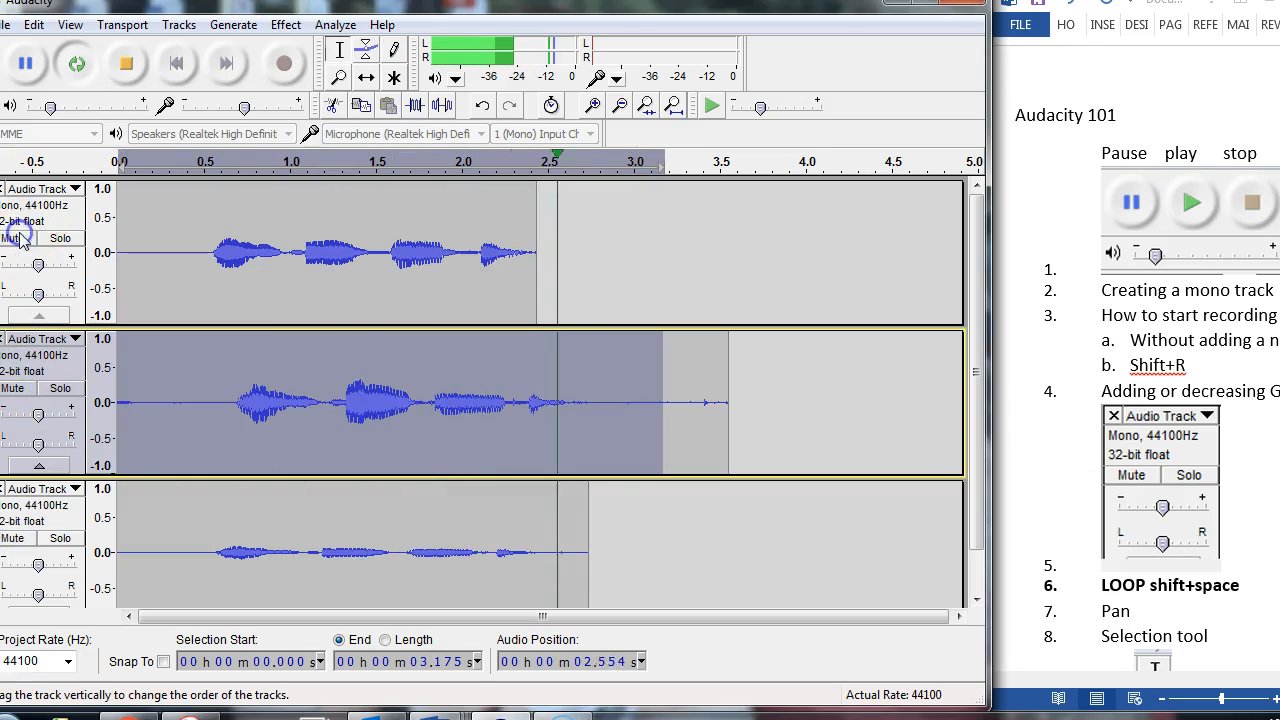
Step: Solo the first, second and third tracks one after another during loop playback, clear the solo and stop playback
{"action": "left_click", "coordinate": [60, 238]}
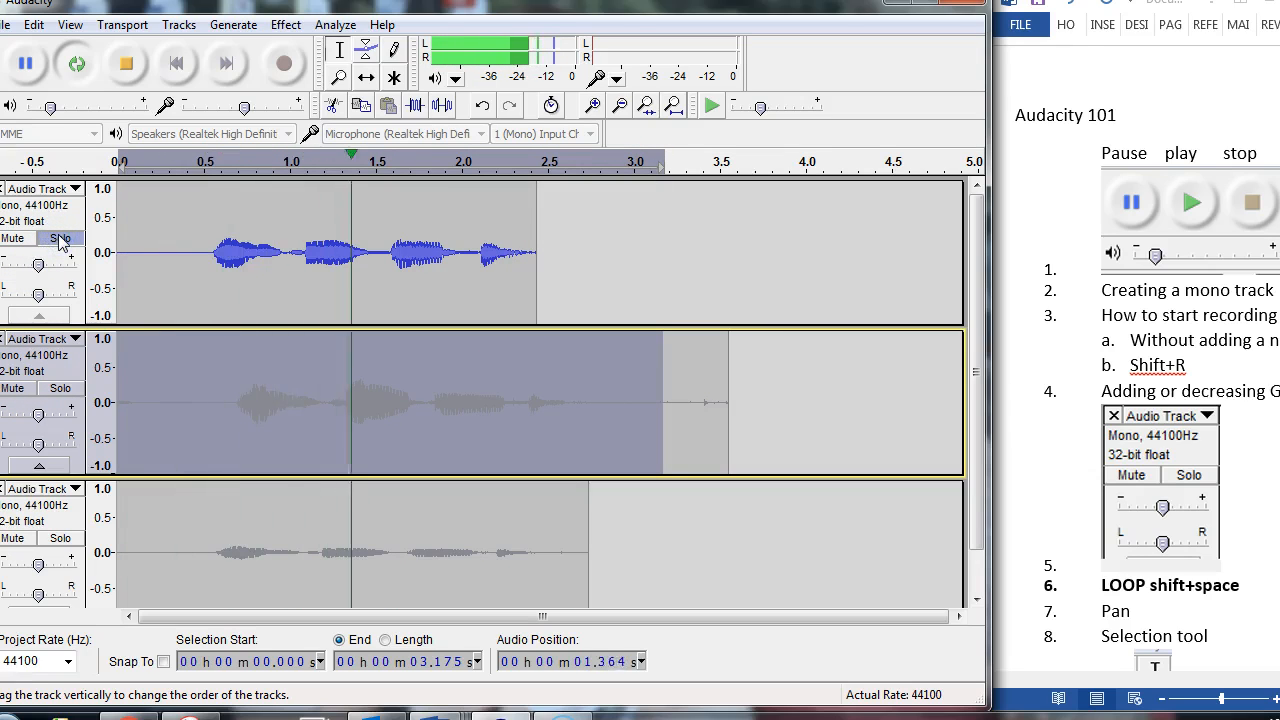
{"action": "left_click", "coordinate": [60, 238]}
{"action": "left_click", "coordinate": [56, 413]}
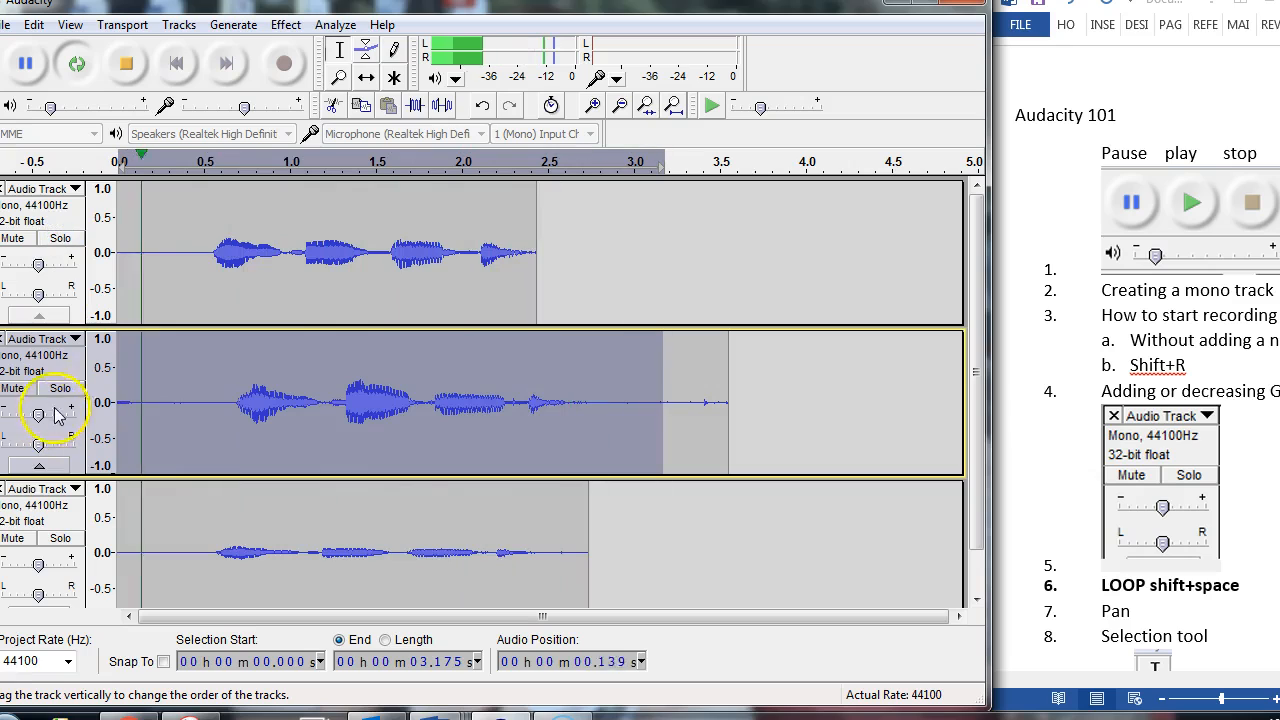
{"action": "left_click", "coordinate": [60, 388]}
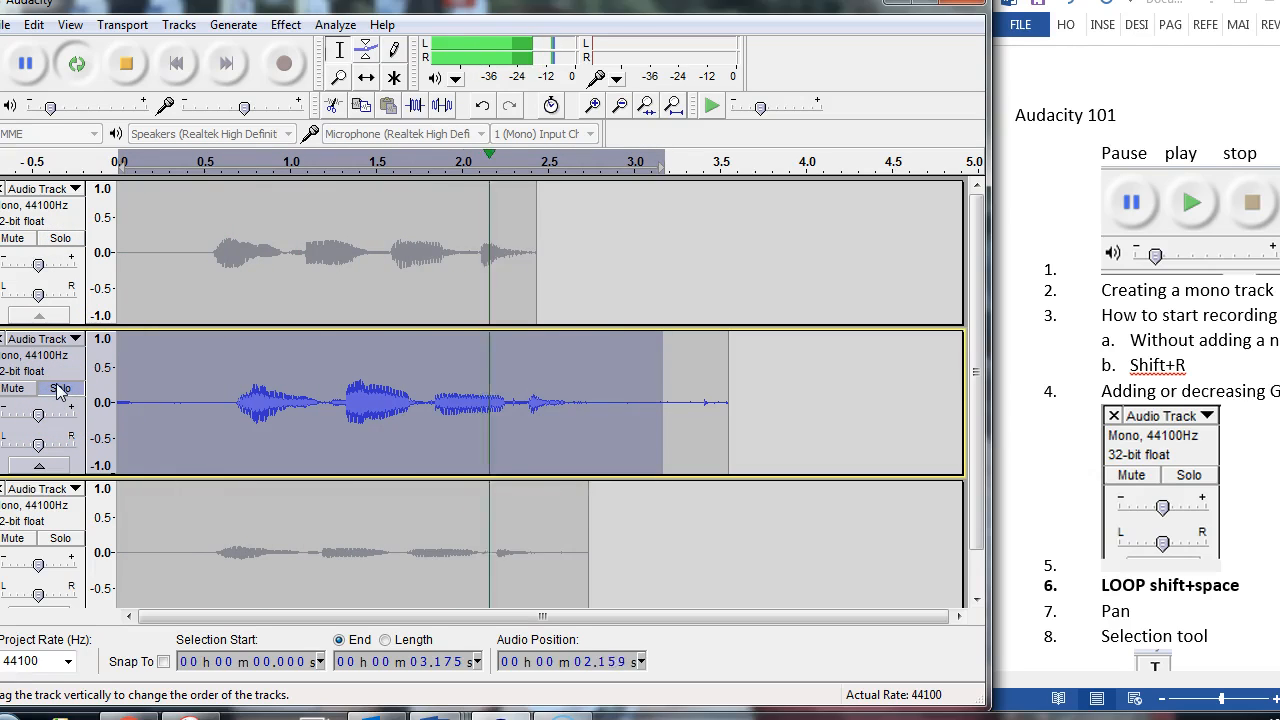
{"action": "left_click", "coordinate": [58, 388]}
{"action": "left_click", "coordinate": [58, 538]}
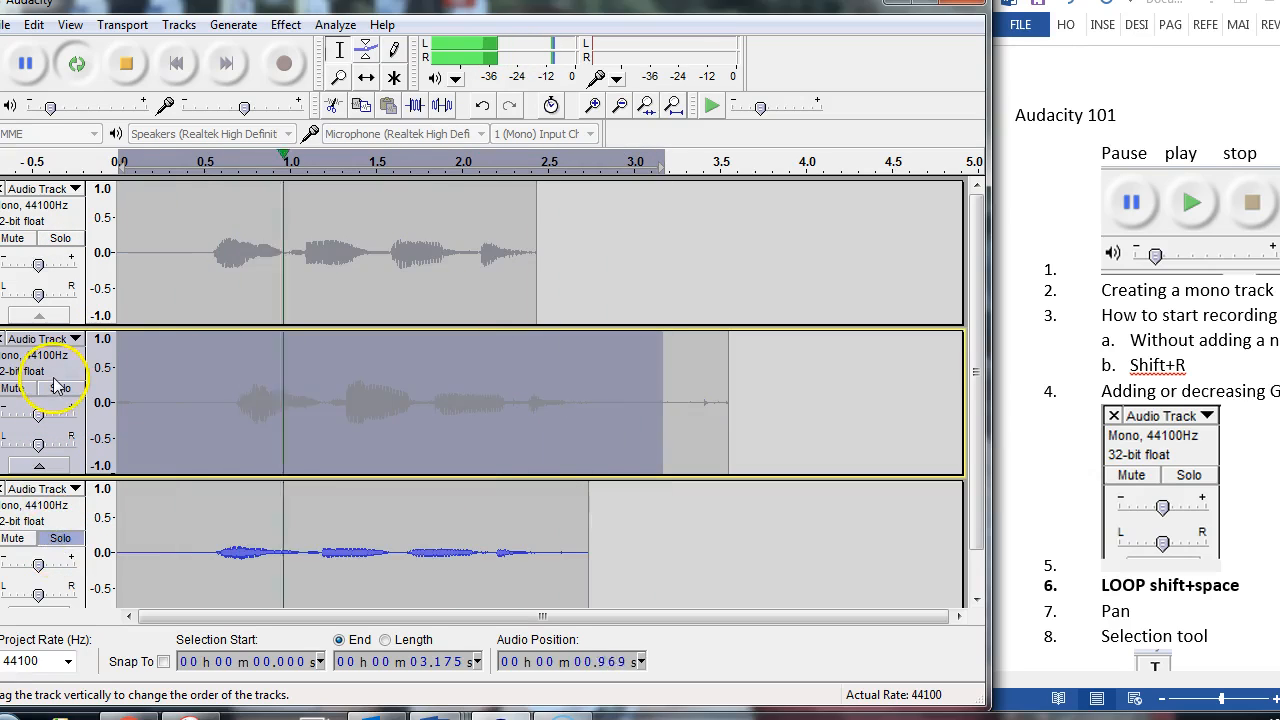
{"action": "left_click", "coordinate": [58, 538]}
{"action": "key", "text": "space"}
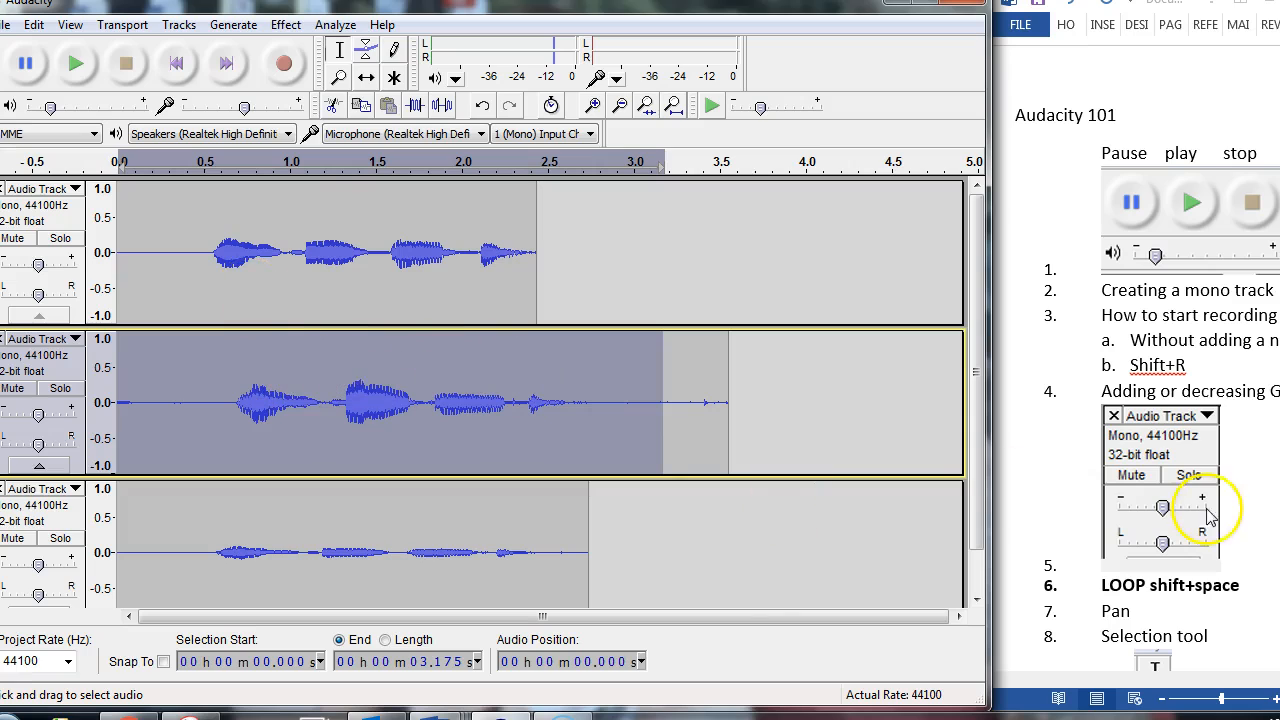
Step: Solo the second track for the outline's Pan topic and play its selected audio
{"action": "left_click", "coordinate": [1241, 586]}
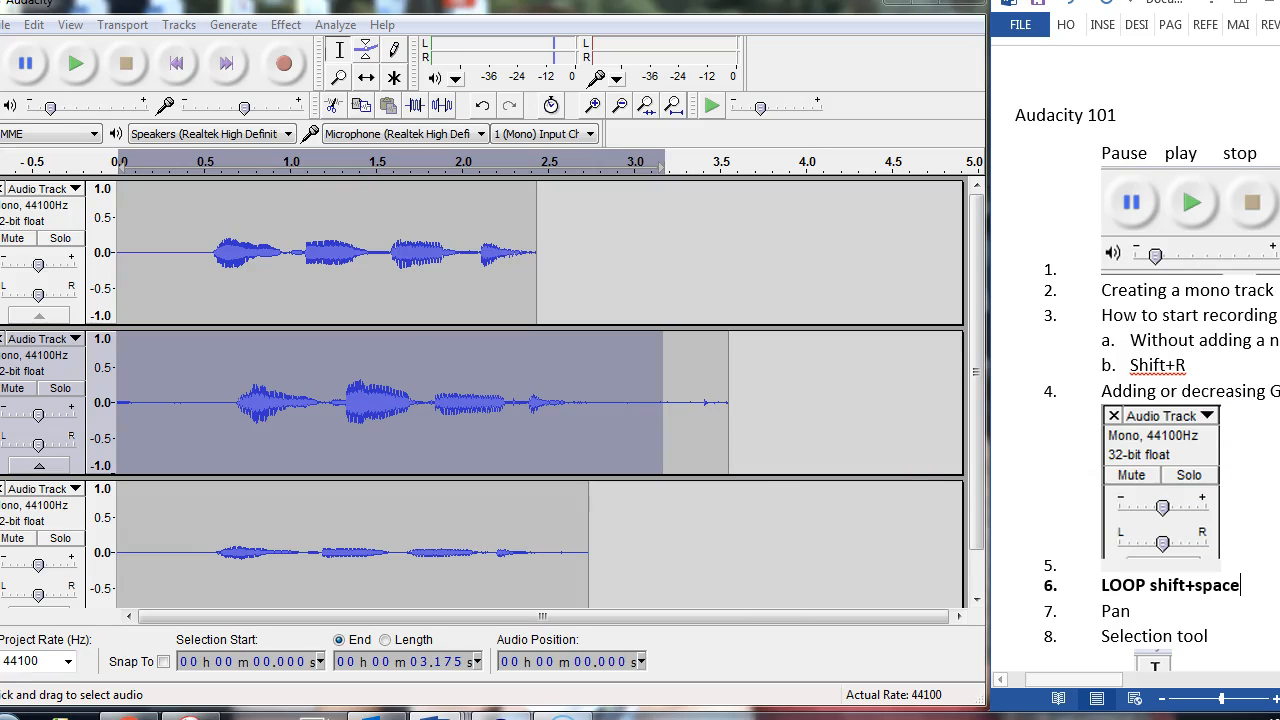
{"action": "scroll", "coordinate": [1140, 400], "scroll_direction": "down", "scroll_amount": 5}
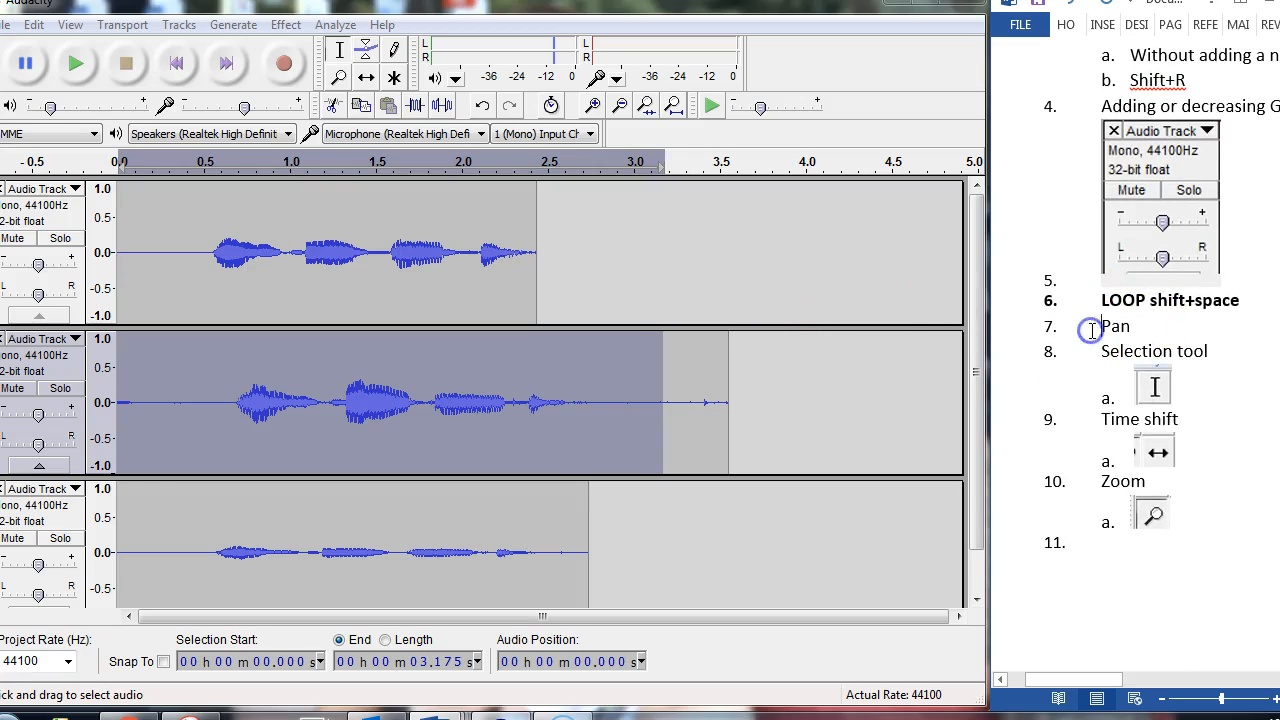
{"action": "left_click", "coordinate": [35, 446]}
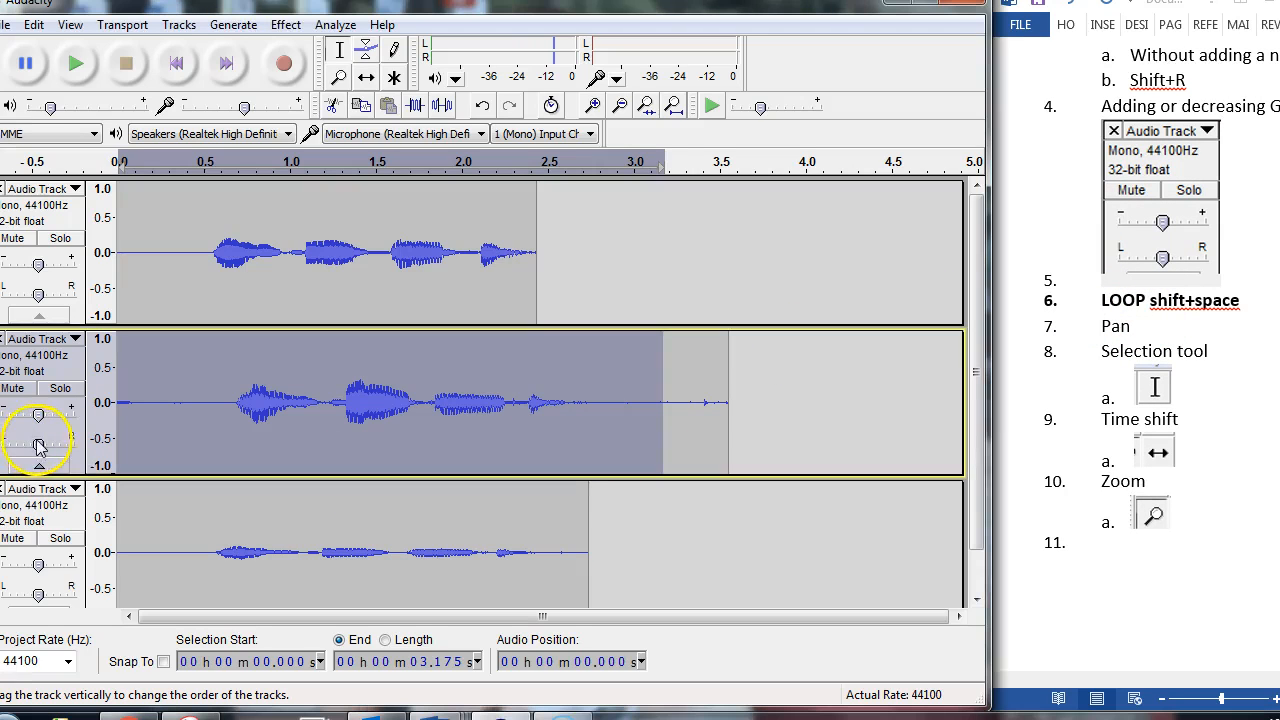
{"action": "left_click", "coordinate": [56, 388]}
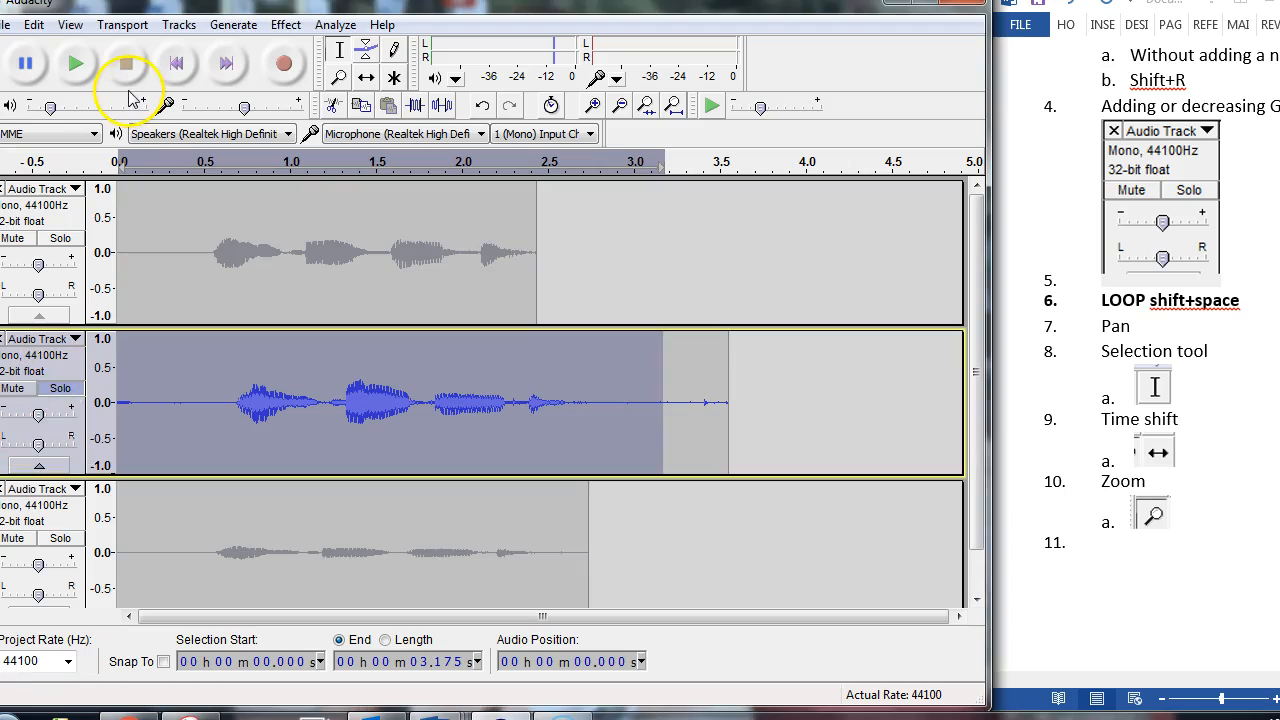
{"action": "left_click", "coordinate": [70, 63]}
Step: Pan the second track fully left, bring the pan back to slightly left of centre, and stop playback
{"action": "left_click_drag", "start_coordinate": [37, 445], "coordinate": [3, 445]}
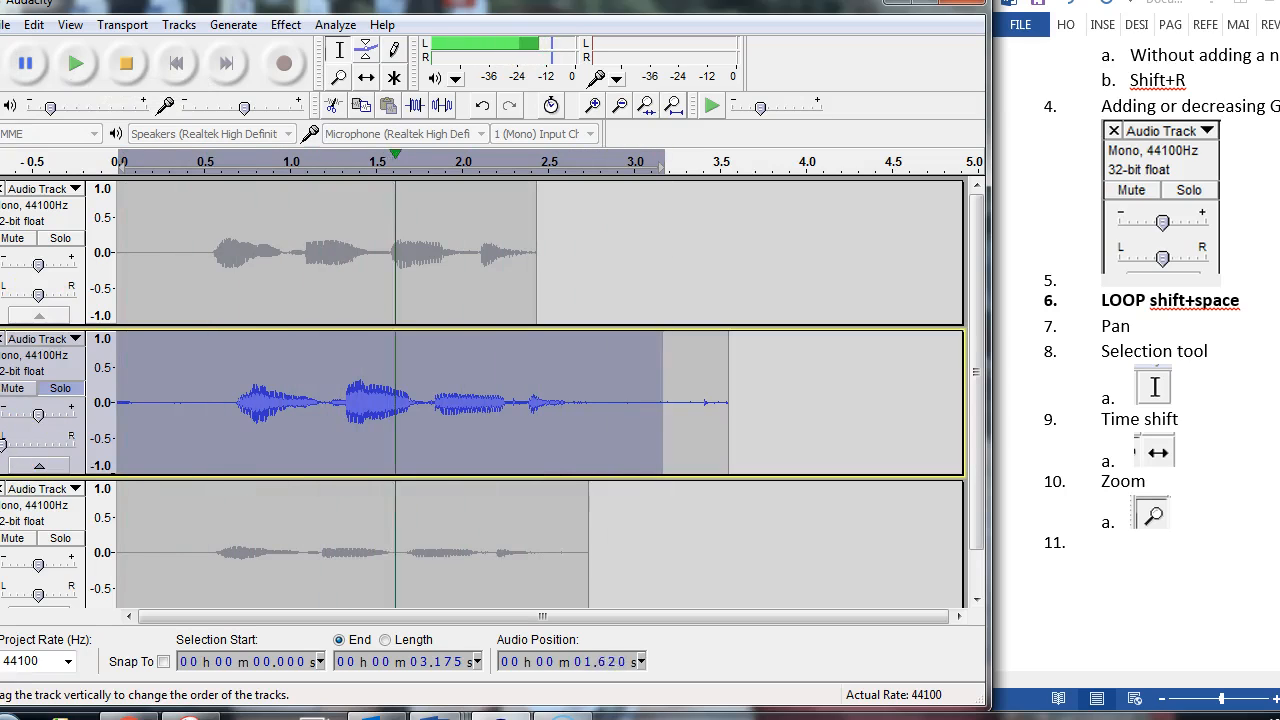
{"action": "left_click_drag", "start_coordinate": [3, 445], "coordinate": [30, 444]}
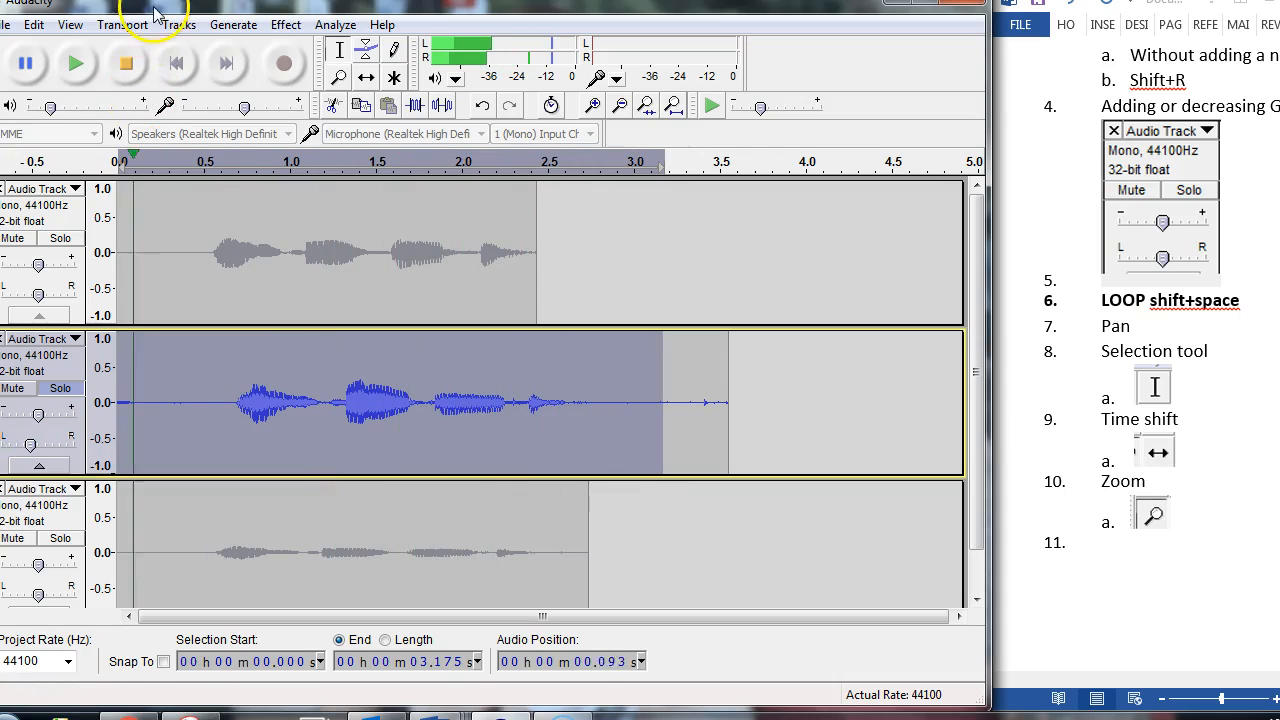
{"action": "left_click", "coordinate": [126, 63]}
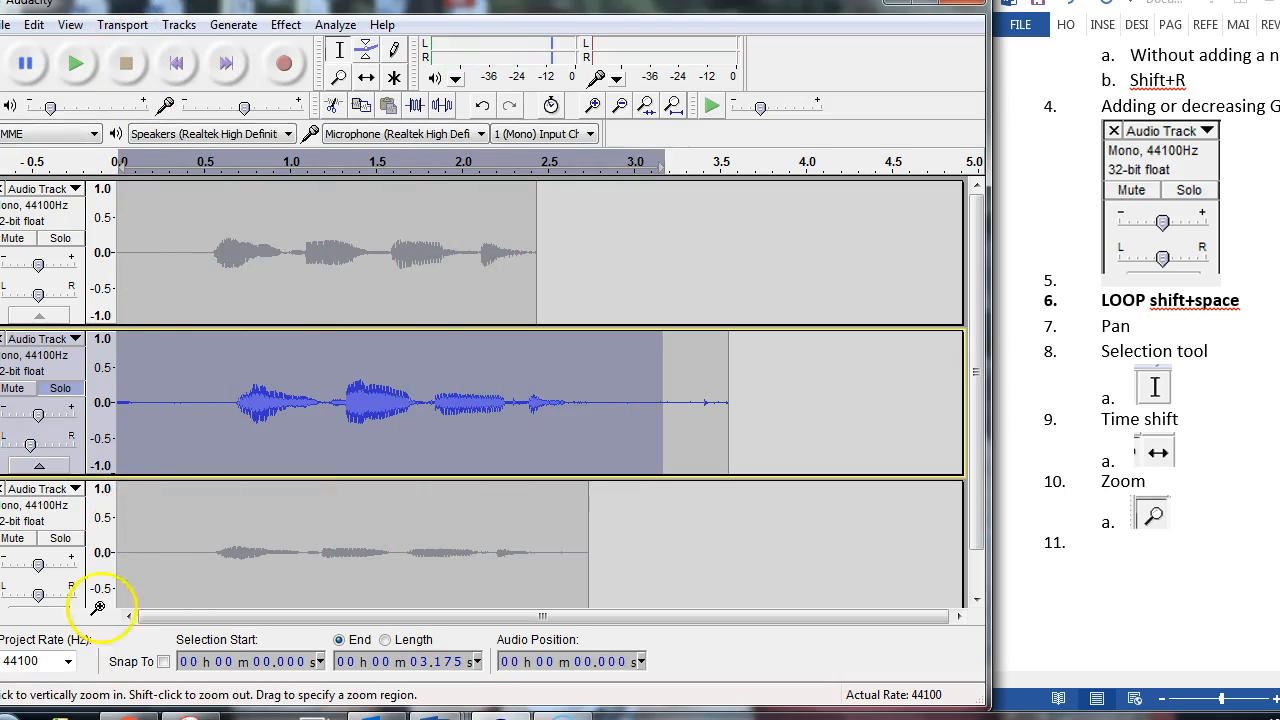